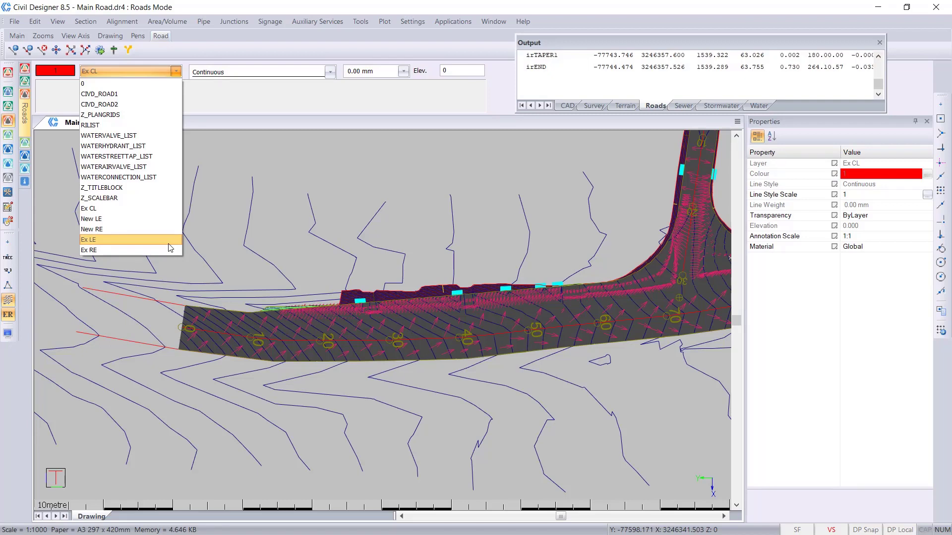
- Set the current layer to Ex LE and start a lightweight polyline, point-snapped to the outer end of the edge line before chainage 0
click(170, 240)
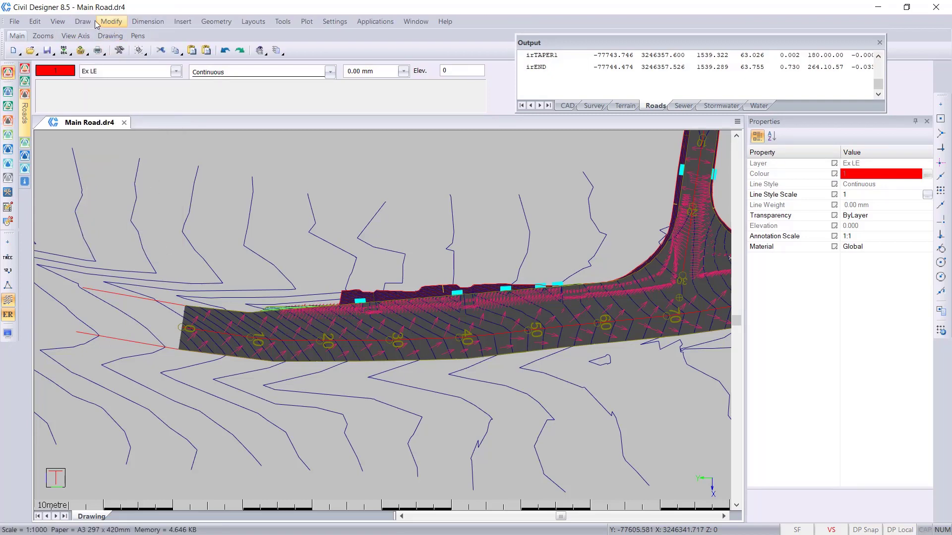
click(83, 21)
mouse_move(135, 88)
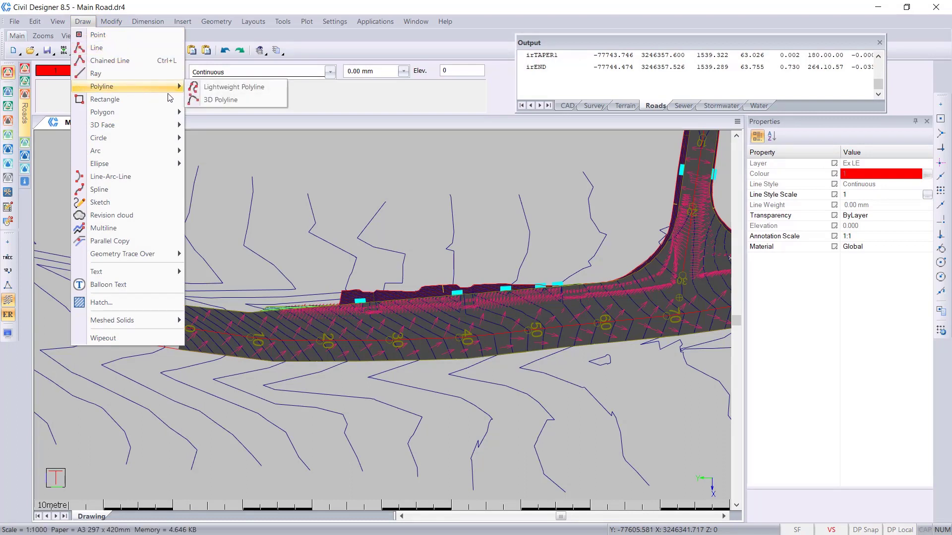
click(266, 92)
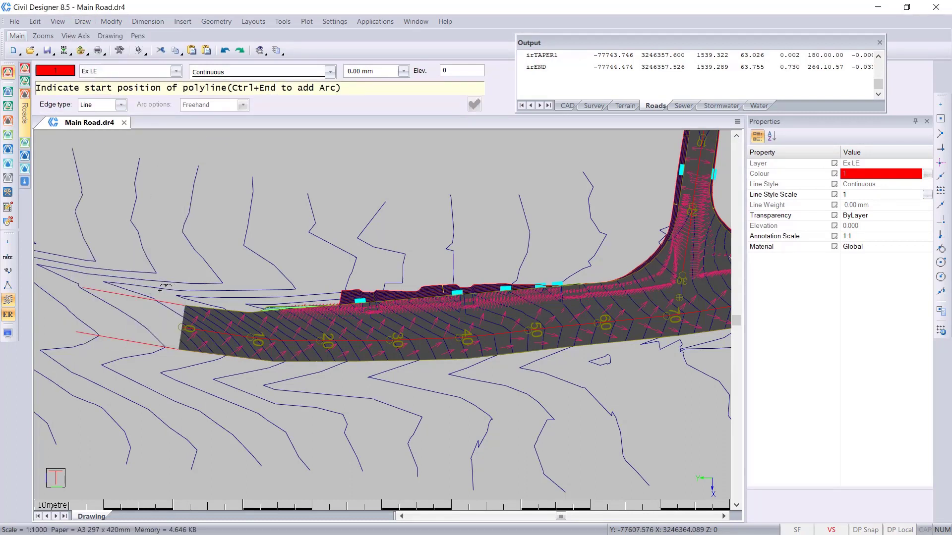
click(946, 138)
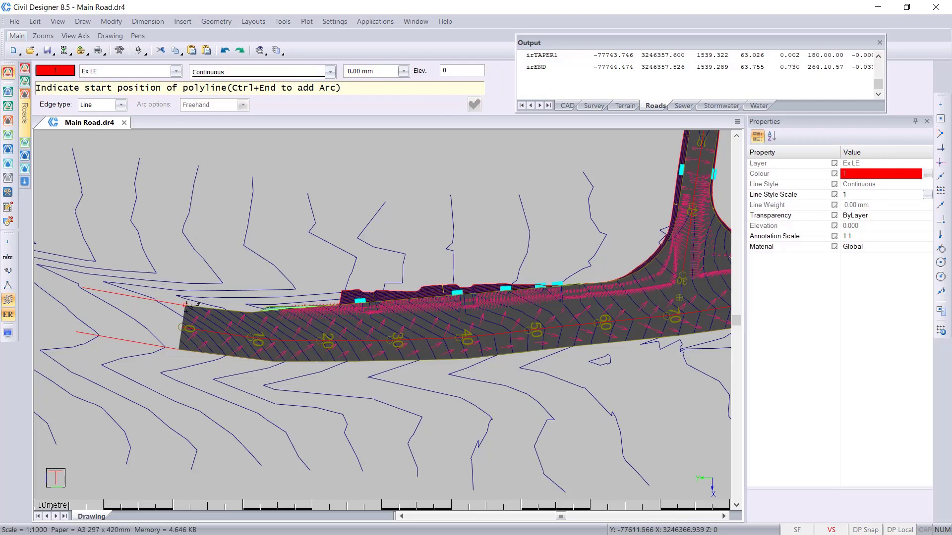
click(94, 274)
- Continue the polyline with snapped vertices along the main road's left edge up to the start of the side-road bellmouth
scroll(94, 274, up, 2)
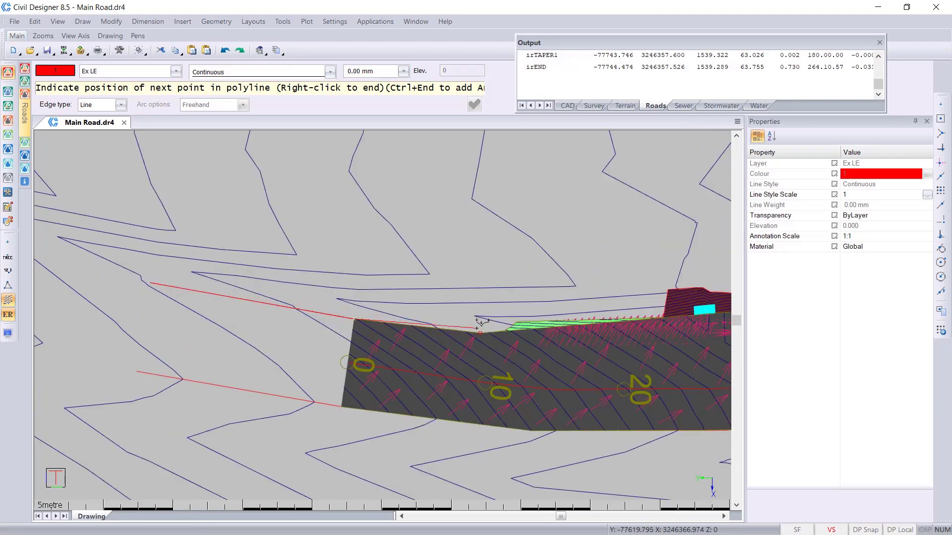
scroll(478, 324, down, 3)
scroll(389, 312, up, 3)
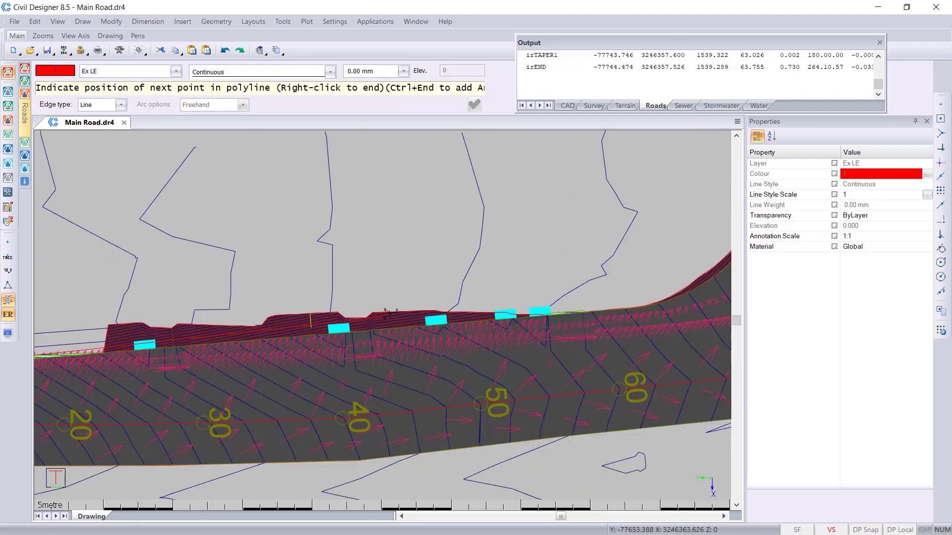
scroll(596, 311, up, 1)
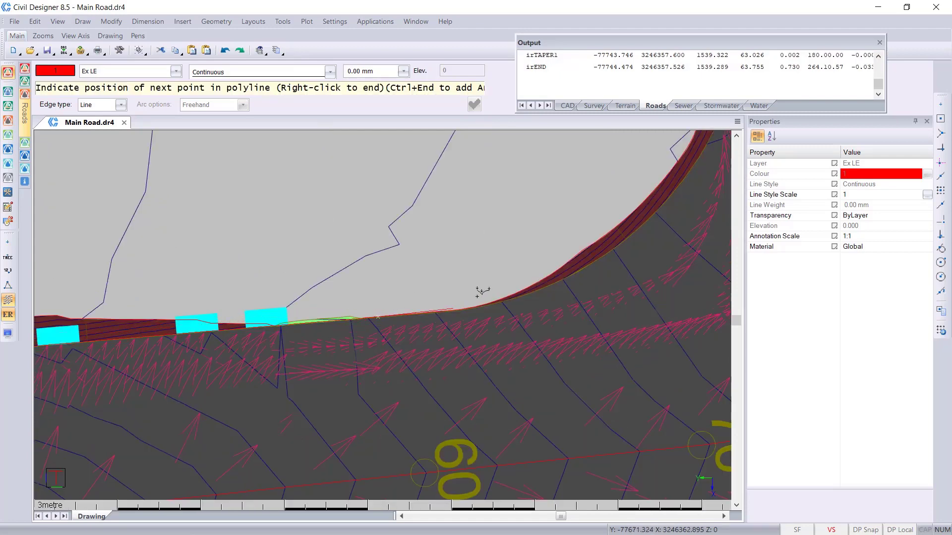
scroll(483, 298, down, 2)
scroll(480, 330, down, 1)
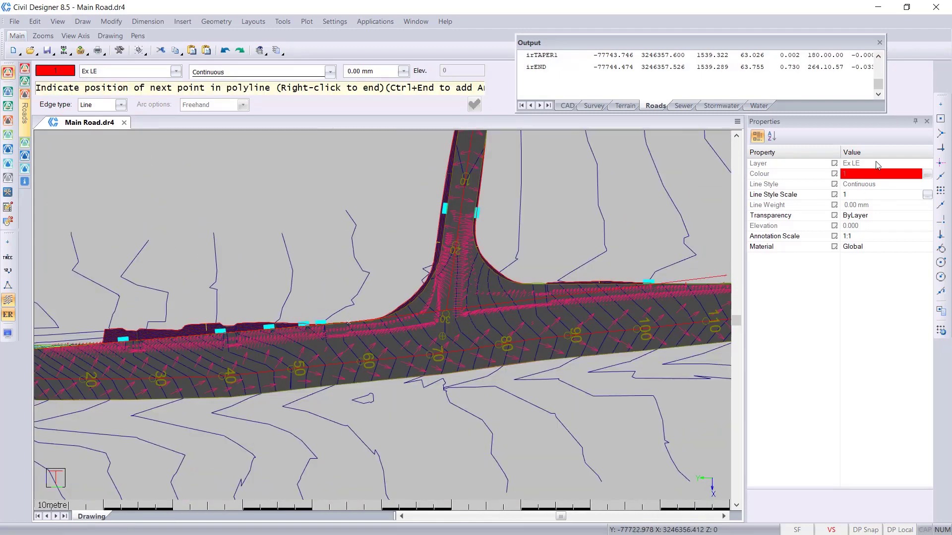
- Carry the polyline past the side-road junction to the outer end of the edge line beyond chainage 143 and finish it
middle_drag(582, 299, 354, 313)
scroll(457, 307, up, 1)
scroll(457, 306, up, 1)
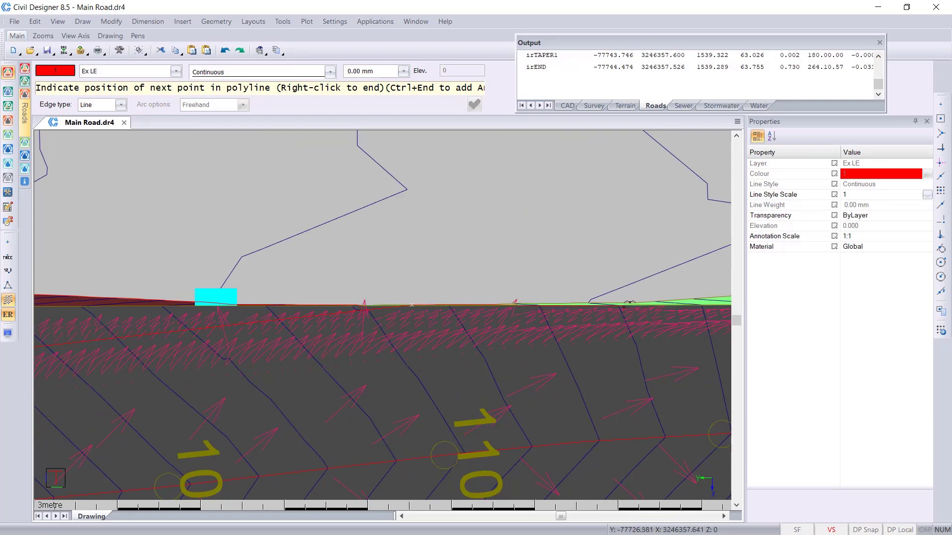
scroll(410, 305, down, 1)
scroll(630, 315, up, 3)
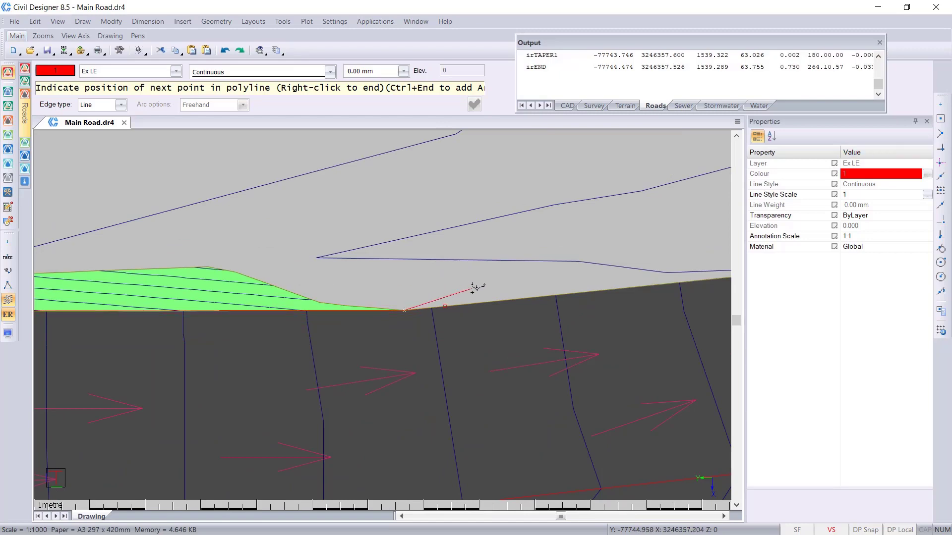
scroll(388, 312, down, 2)
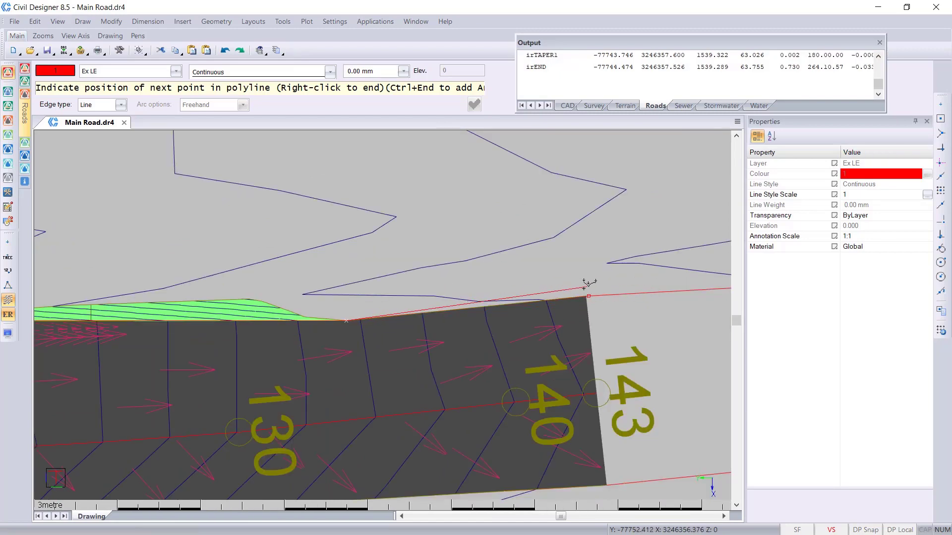
scroll(393, 308, down, 2)
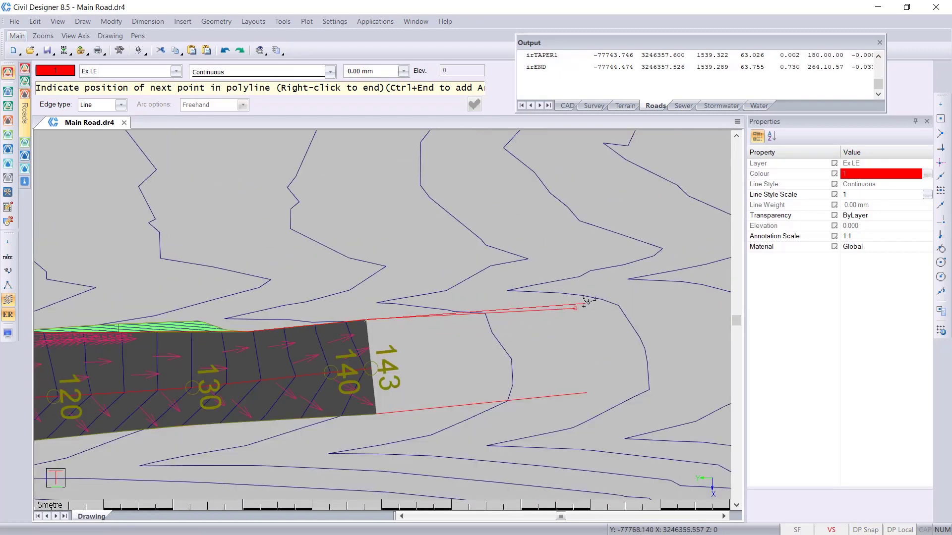
middle_drag(269, 281, 547, 248)
scroll(475, 299, down, 1)
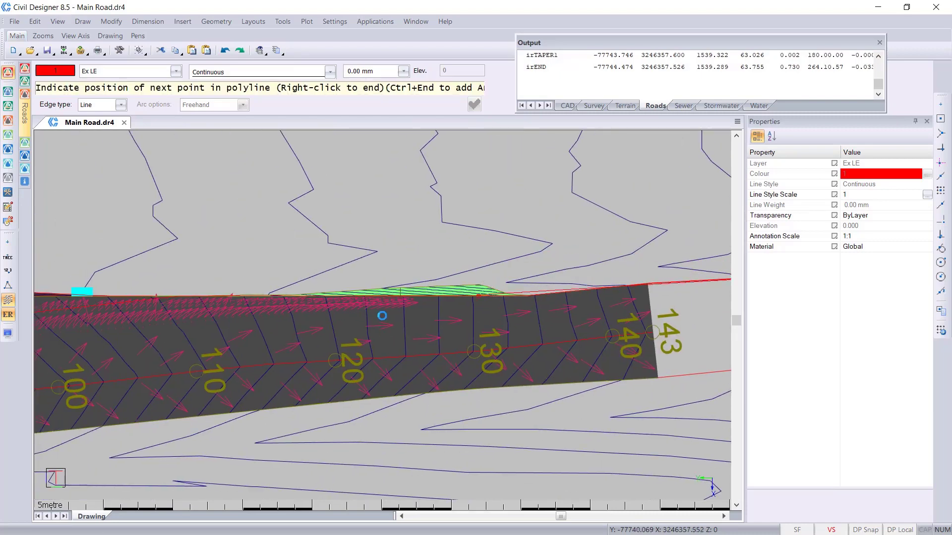
middle_drag(227, 295, 530, 257)
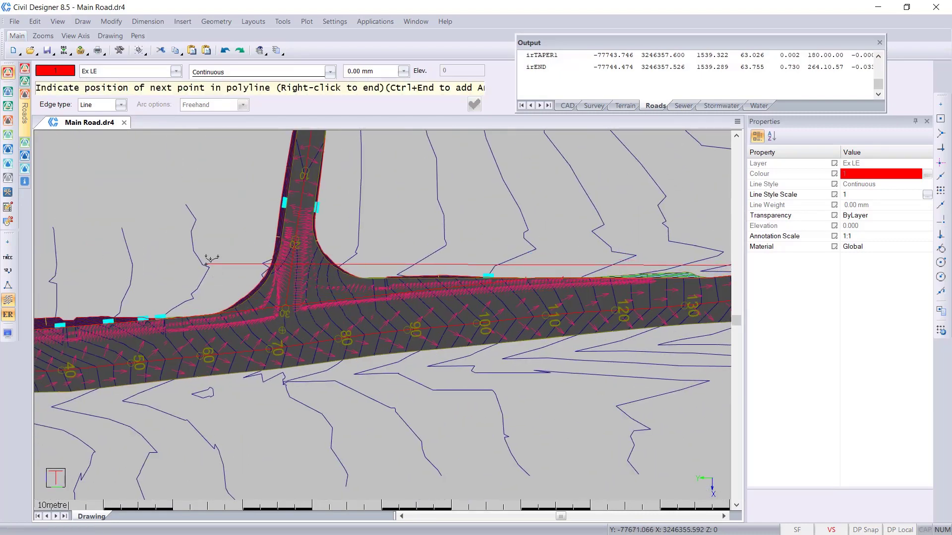
scroll(449, 245, down, 1)
right_click(442, 297)
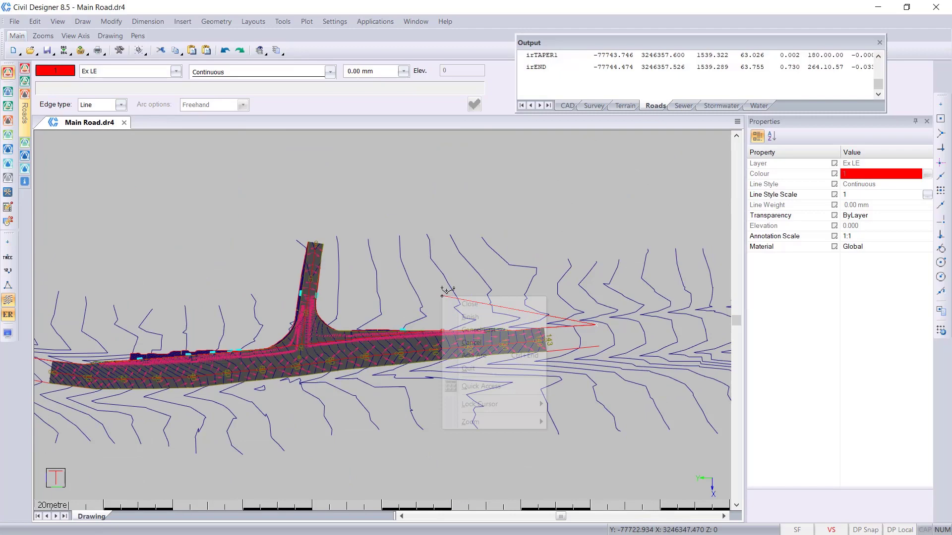
click(483, 317)
scroll(387, 310, up, 1)
key(Escape)
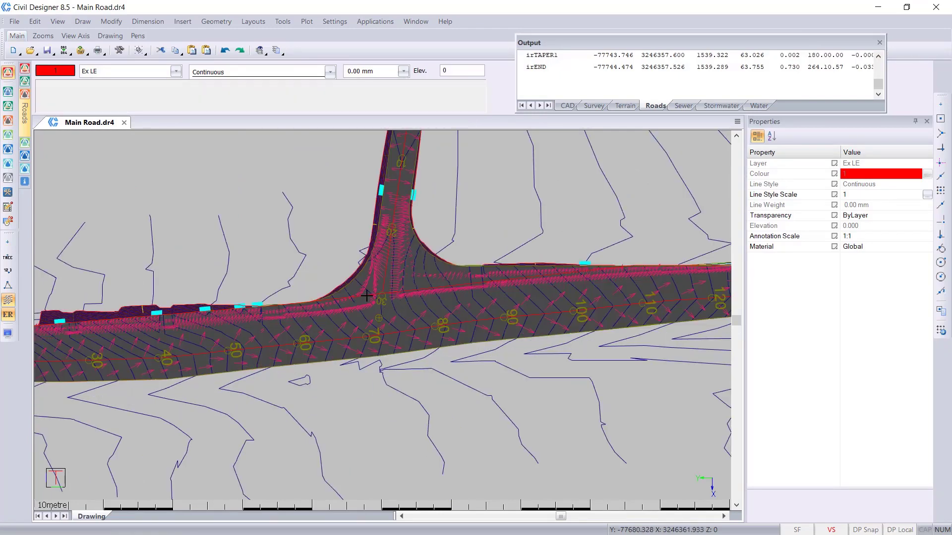
- Switch the drawing to Roads mode
click(253, 21)
click(215, 22)
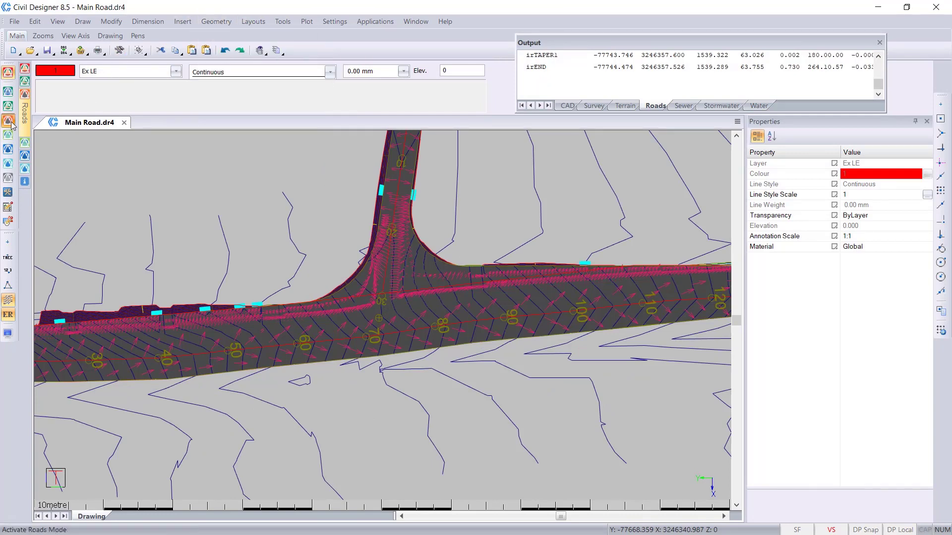
click(9, 122)
click(234, 21)
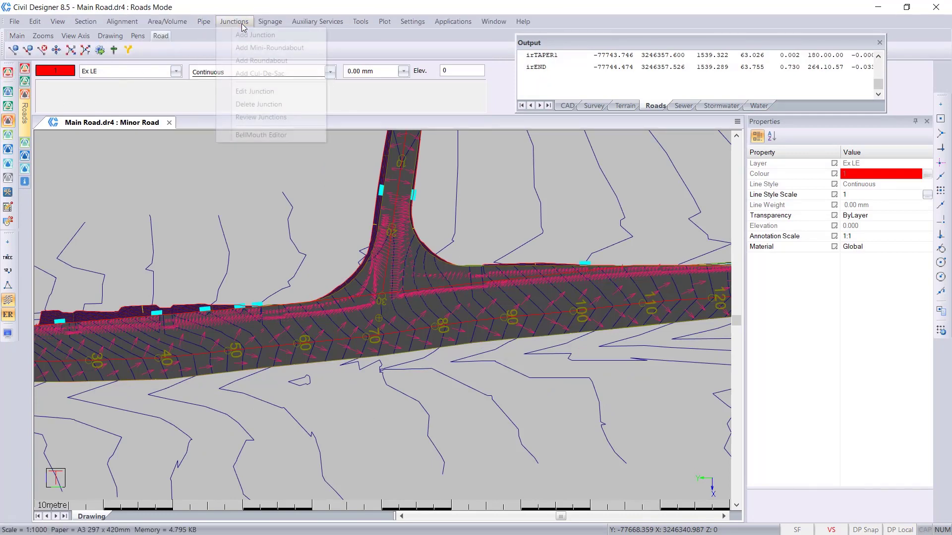
click(284, 91)
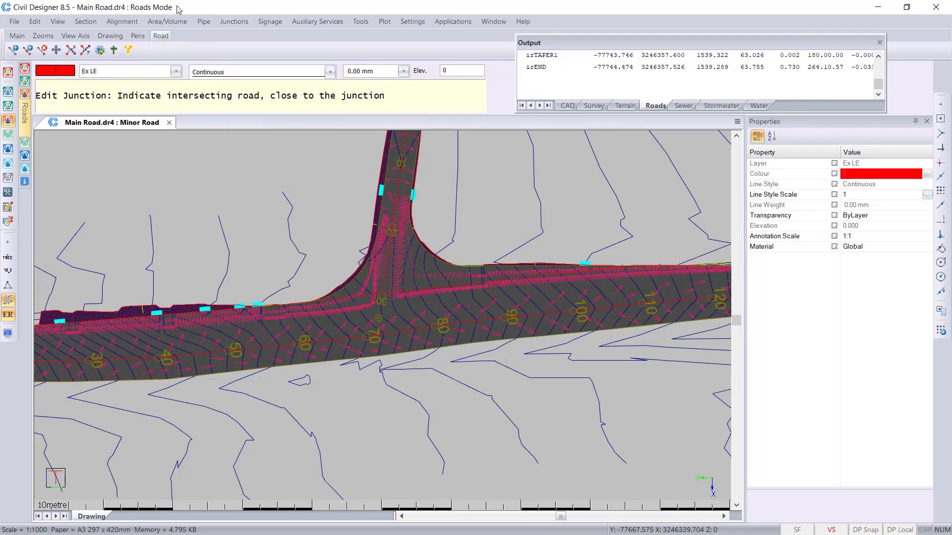
key(Escape)
key(Escape)
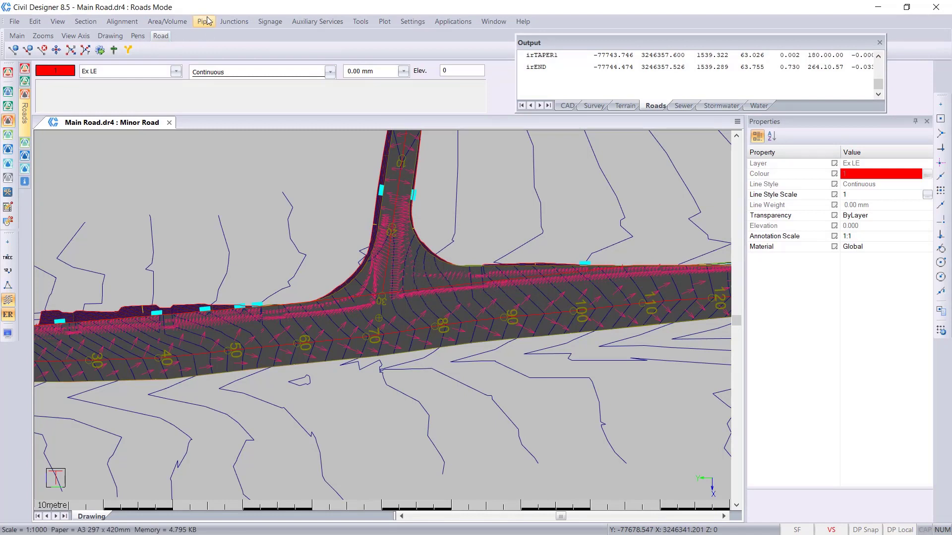
- Delete the junction between the minor road and the main road
click(233, 22)
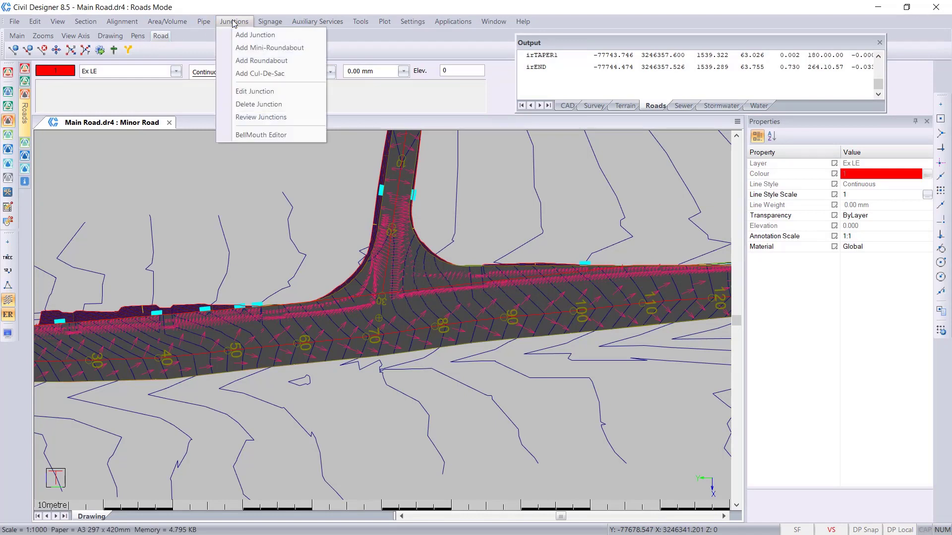
click(289, 104)
click(432, 242)
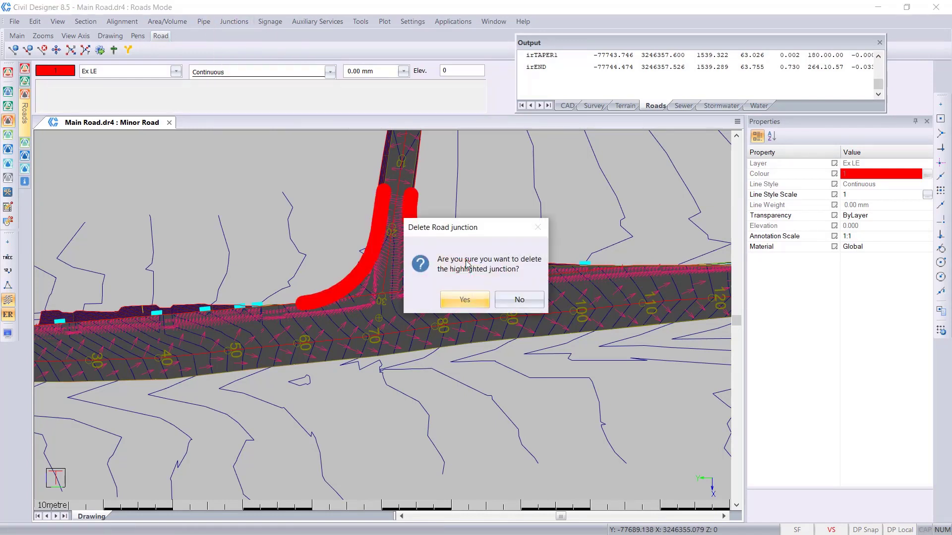
click(454, 301)
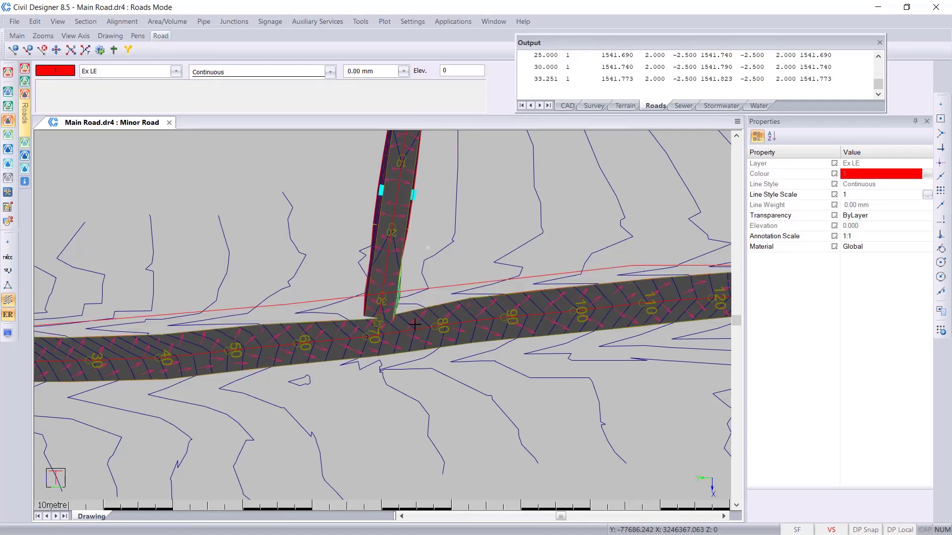
- Examine the new Ex LE polyline and its vertices along the full length of the main road
middle_drag(204, 295, 446, 282)
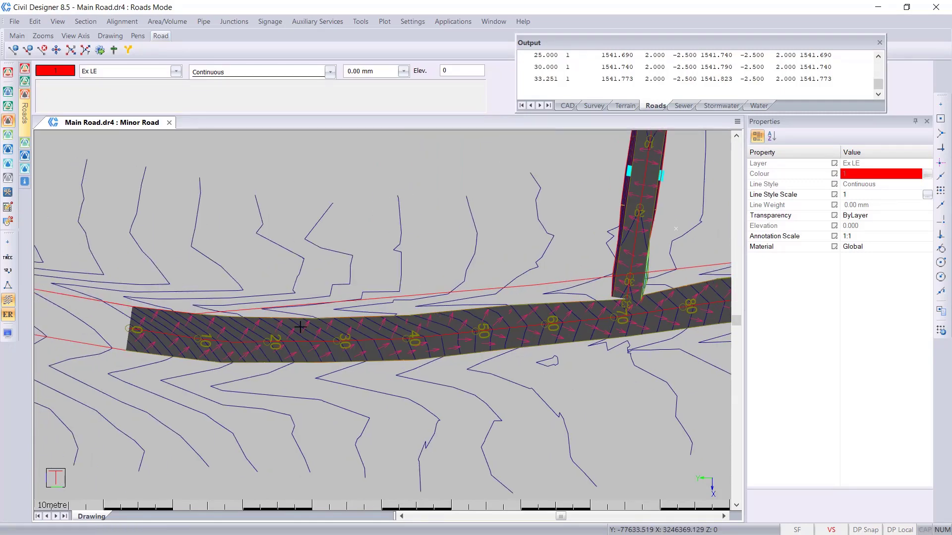
click(102, 302)
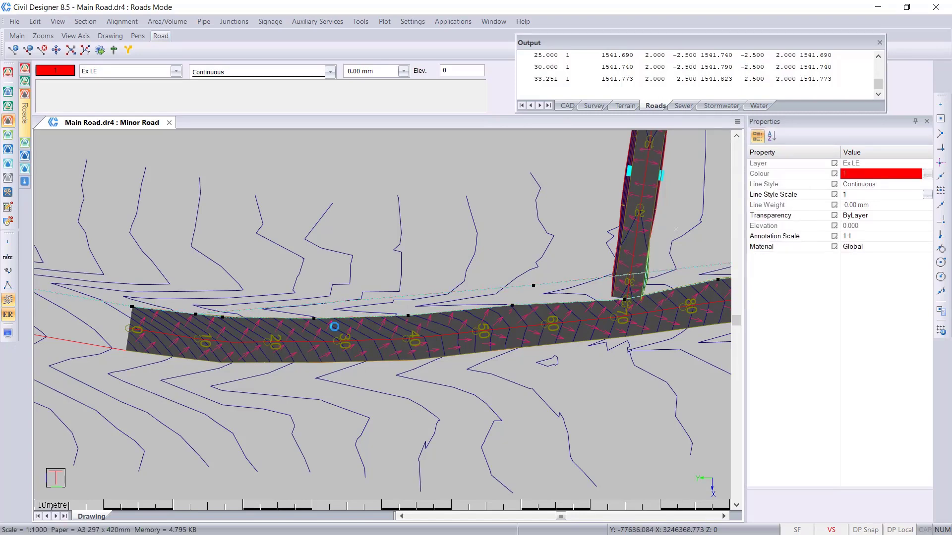
mouse_move(533, 303)
middle_down()
mouse_move(289, 290)
mouse_move(218, 302)
middle_up()
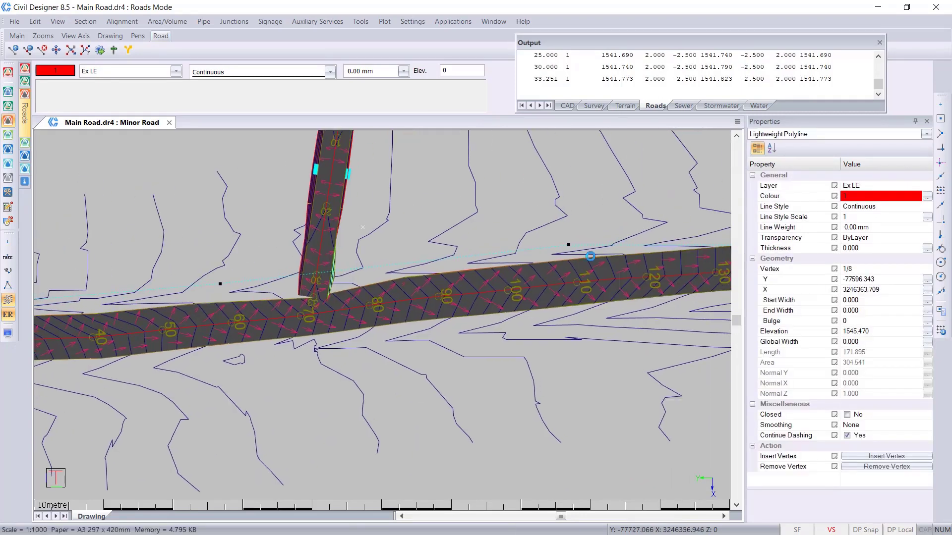
middle_drag(590, 254, 347, 315)
middle_drag(287, 297, 580, 293)
mouse_move(204, 323)
middle_down()
mouse_move(525, 314)
mouse_move(537, 303)
middle_up()
key(Escape)
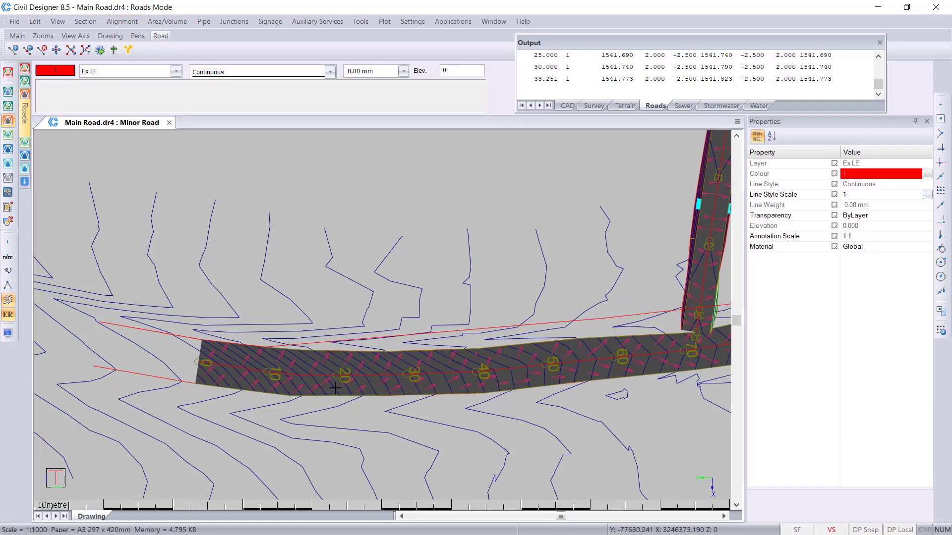
- Make Main Road the current road and extract strings as a single carriageway from all CAD entities, with only Left Edge String included
double_click(340, 372)
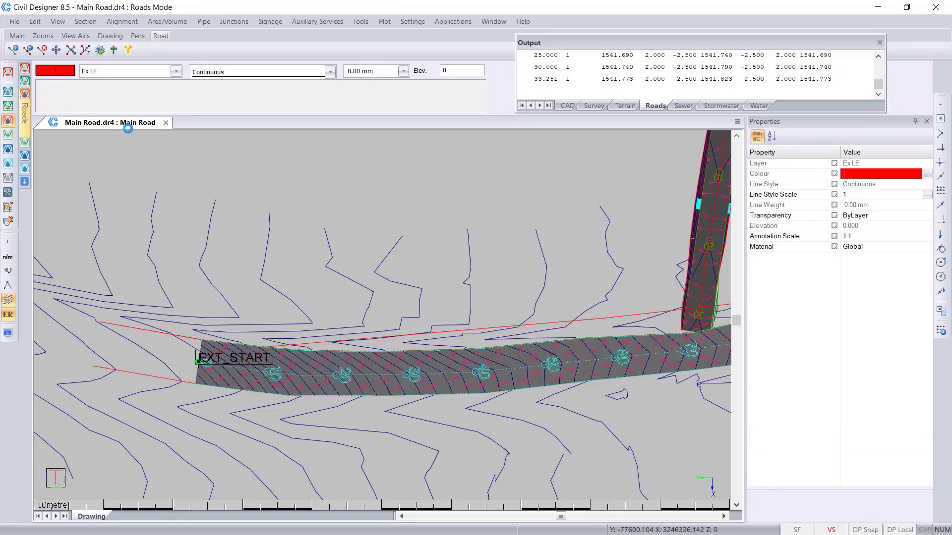
click(124, 21)
mouse_move(160, 91)
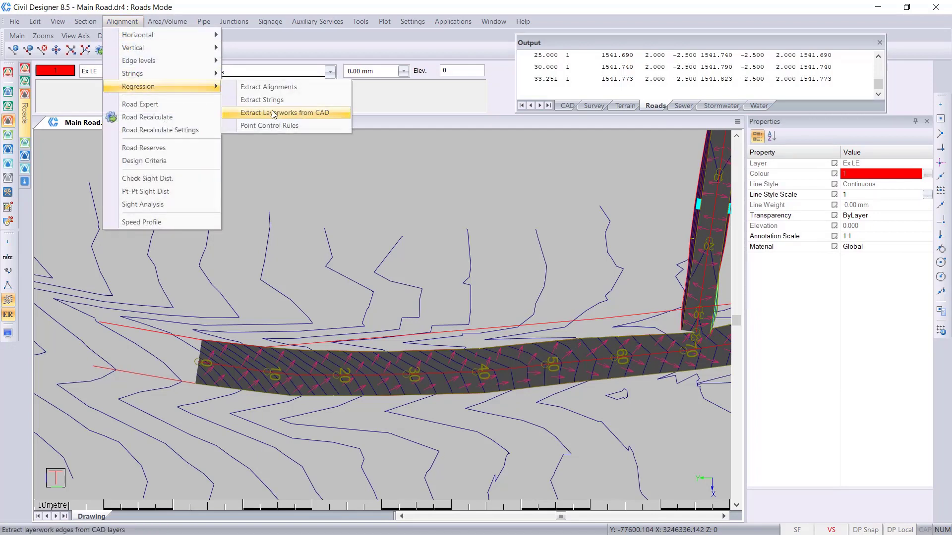
click(301, 99)
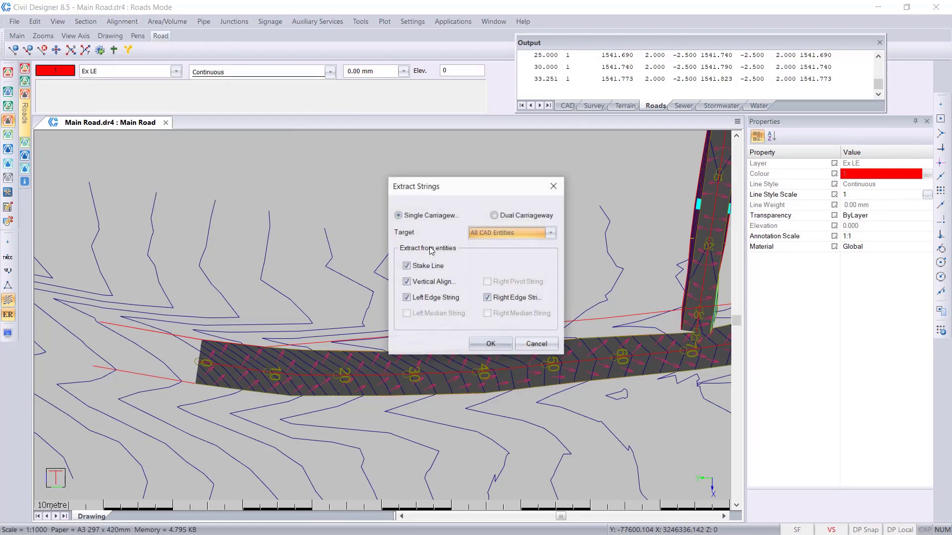
click(417, 268)
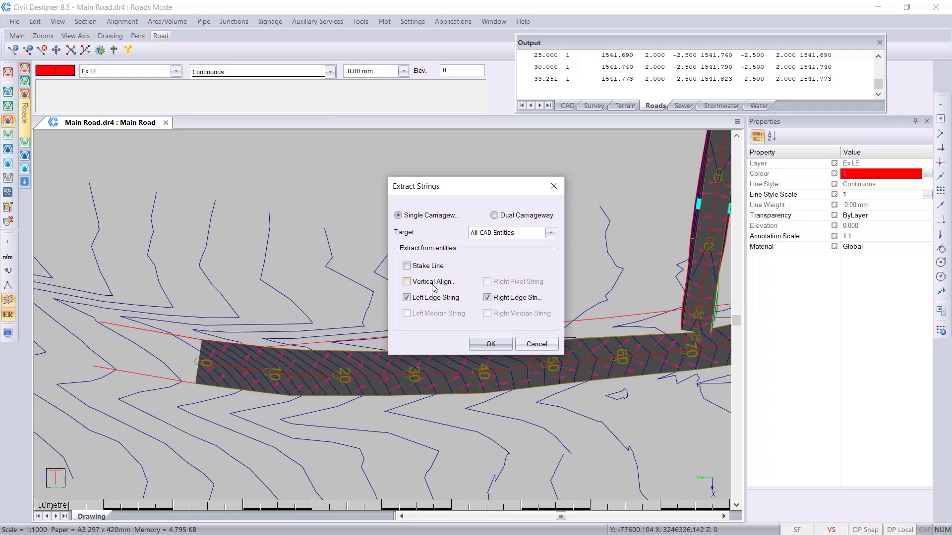
click(490, 344)
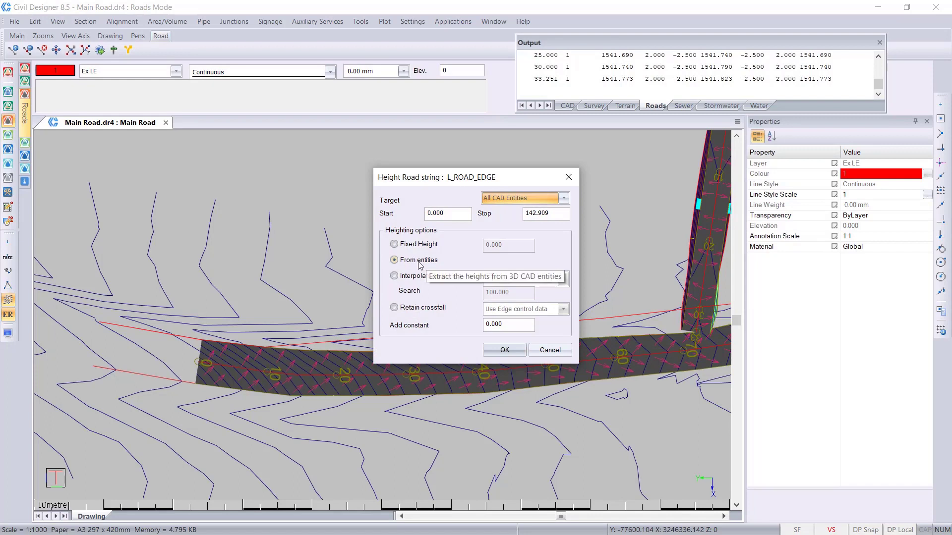
- Set the heighting of the left road edge string to Retain crossfall with Use current string slopes
click(421, 310)
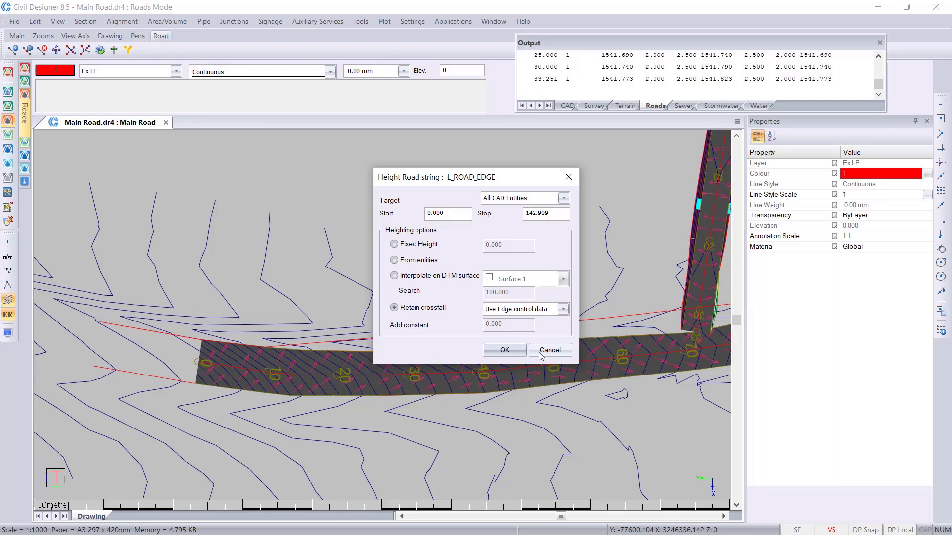
click(554, 312)
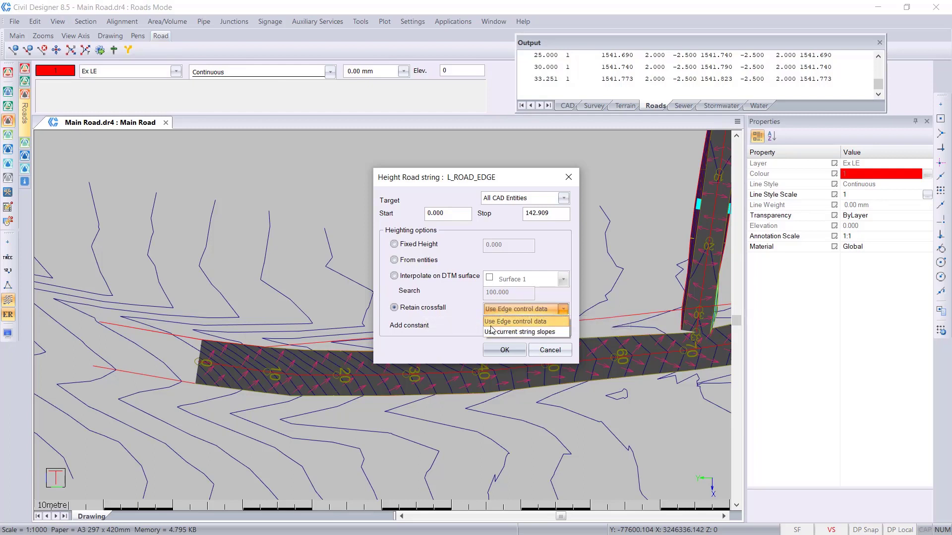
click(529, 332)
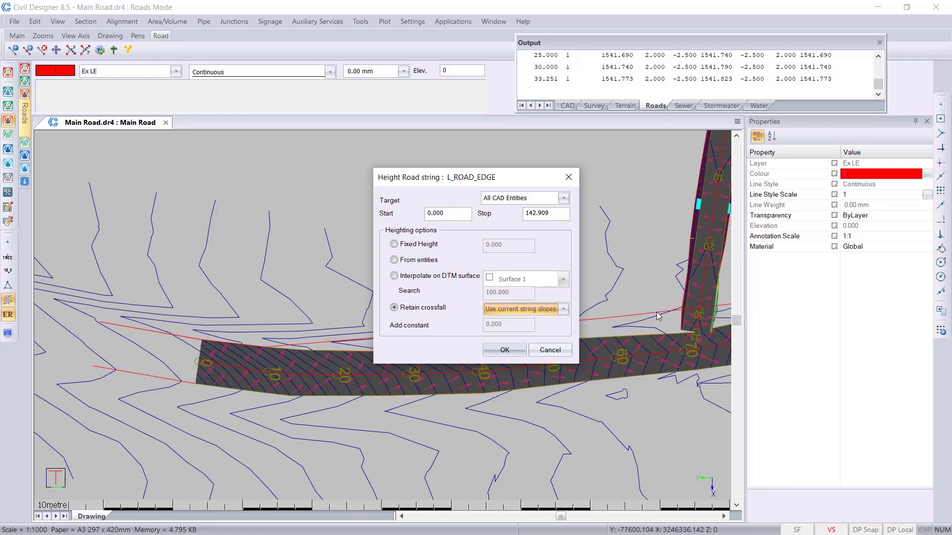
click(515, 352)
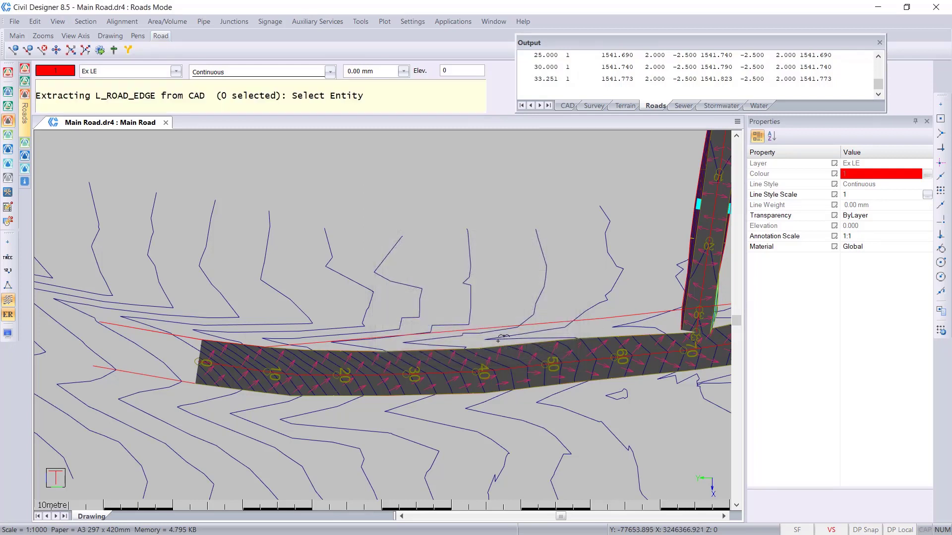
- Select the Ex LE polyline along the main road's left side and extract the left road edge string from it
click(499, 326)
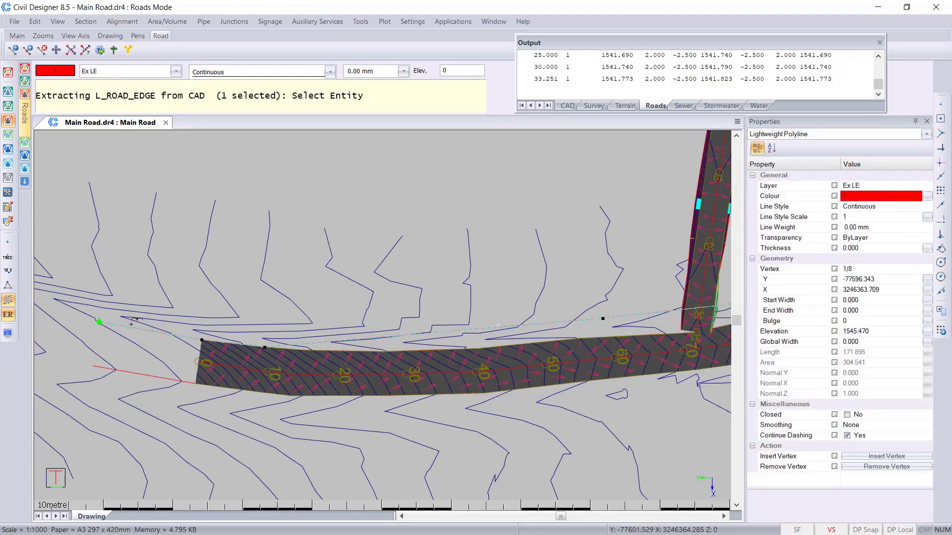
scroll(330, 351, down, 3)
middle_drag(669, 296, 486, 323)
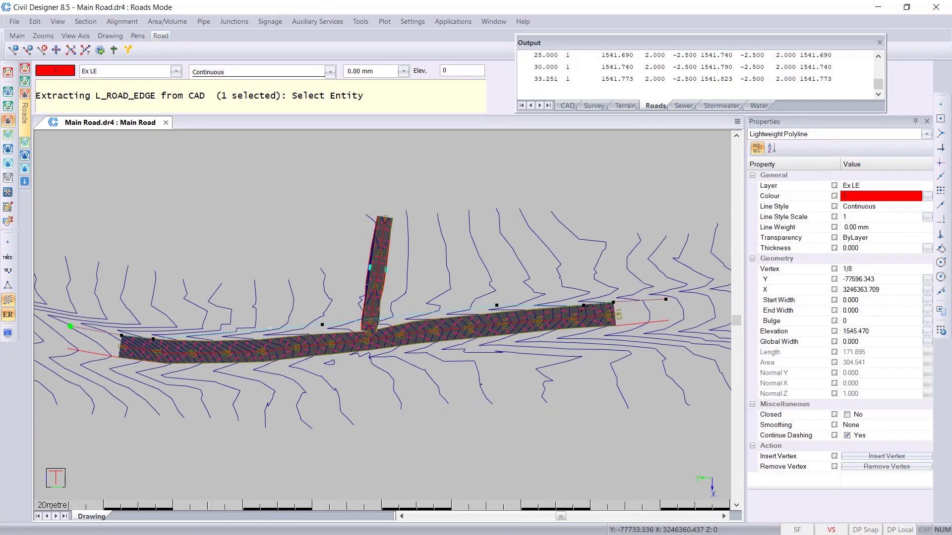
scroll(591, 300, up, 1)
scroll(396, 314, down, 1)
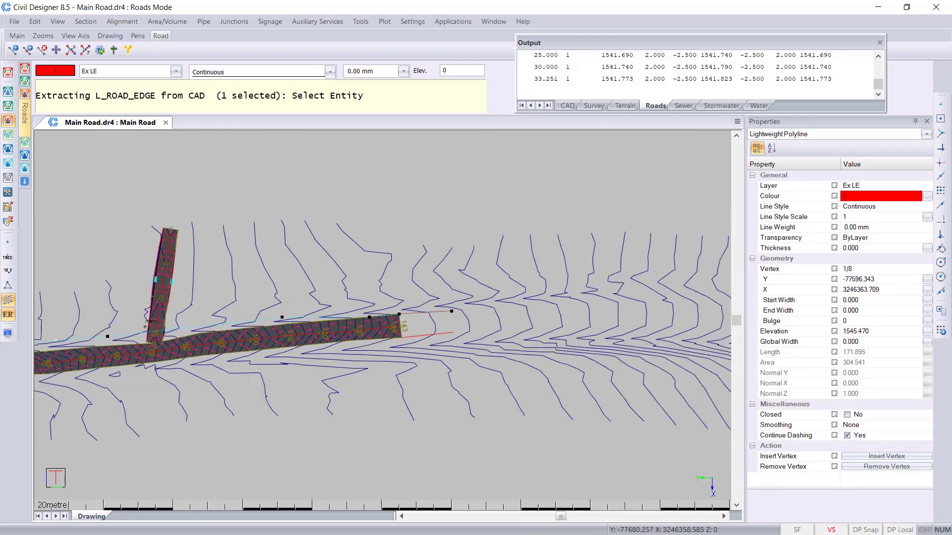
scroll(131, 335, up, 1)
right_click(366, 296)
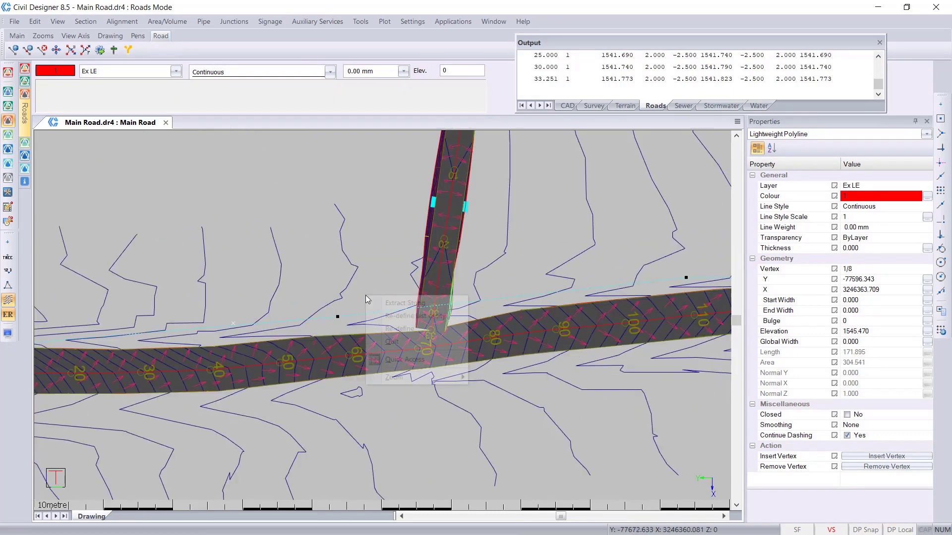
click(392, 304)
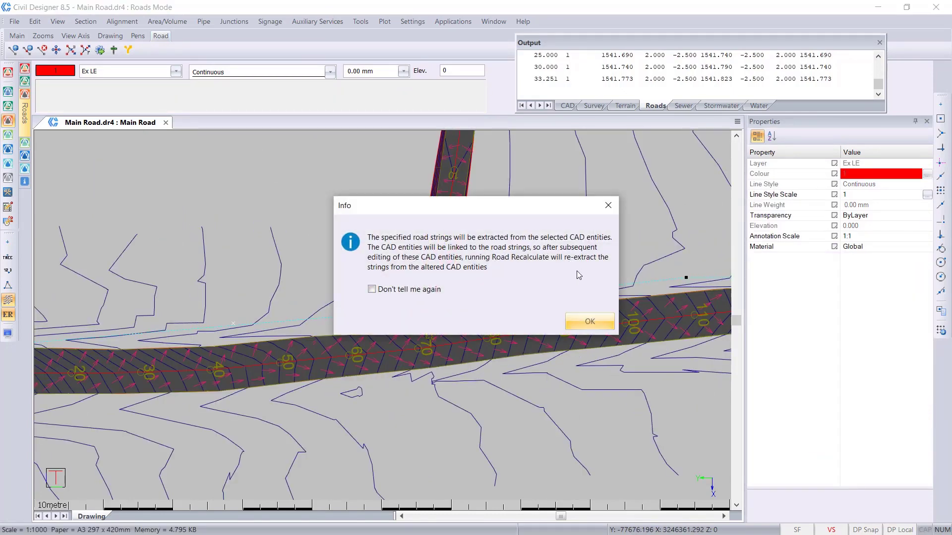
click(407, 293)
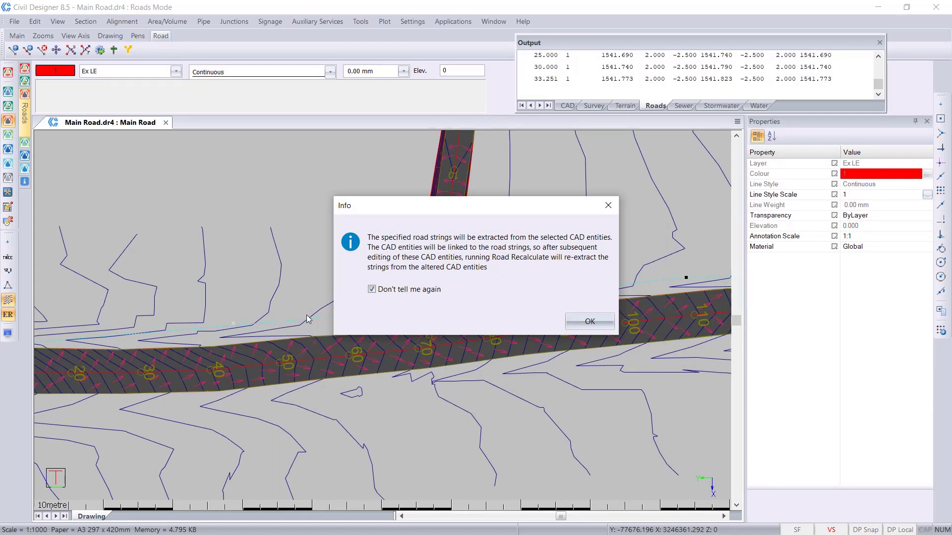
click(590, 322)
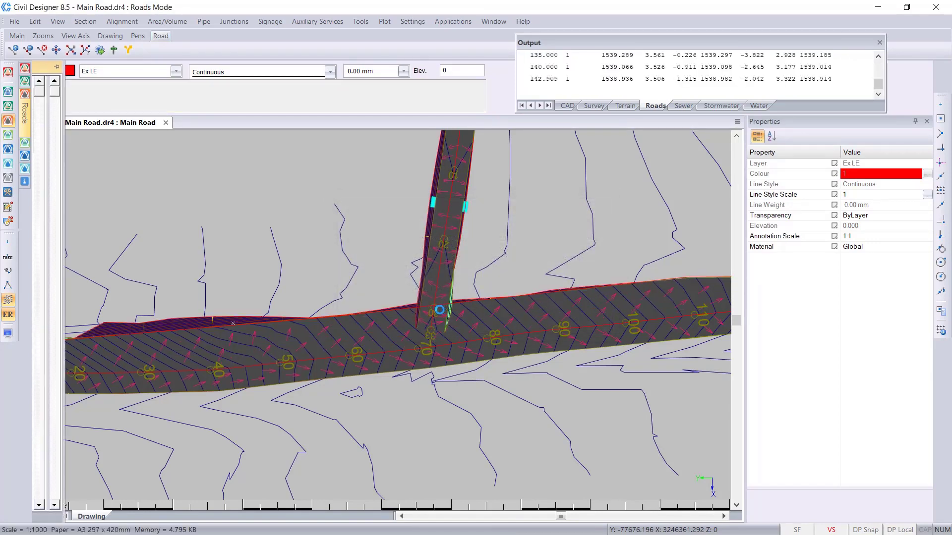
- Examine the main road's new left edge in plan and its cross section at chainage 40
middle_drag(280, 324, 624, 309)
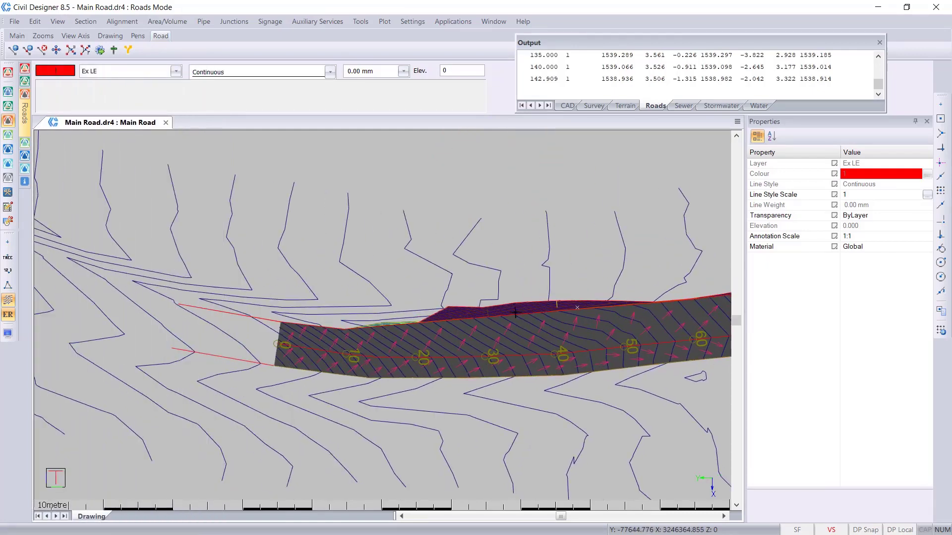
middle_drag(548, 355, 333, 379)
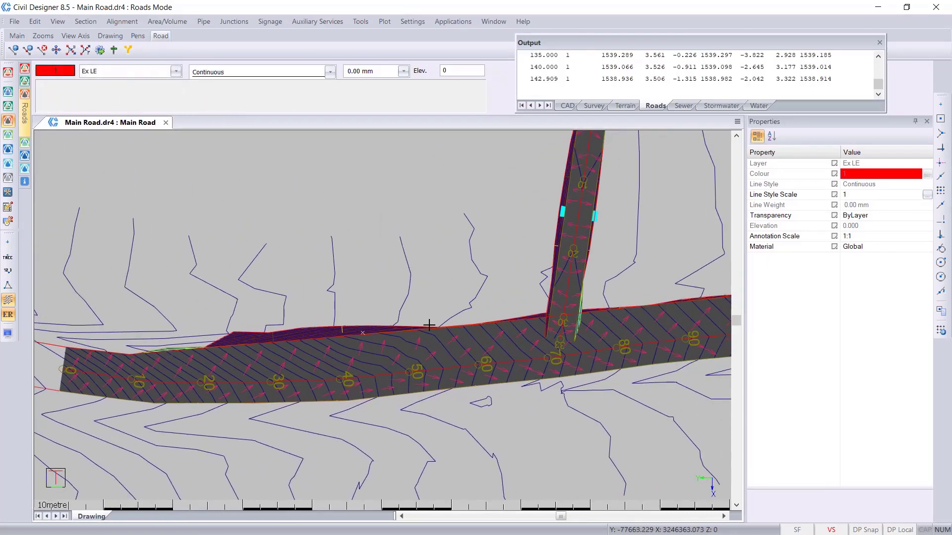
click(92, 22)
click(110, 34)
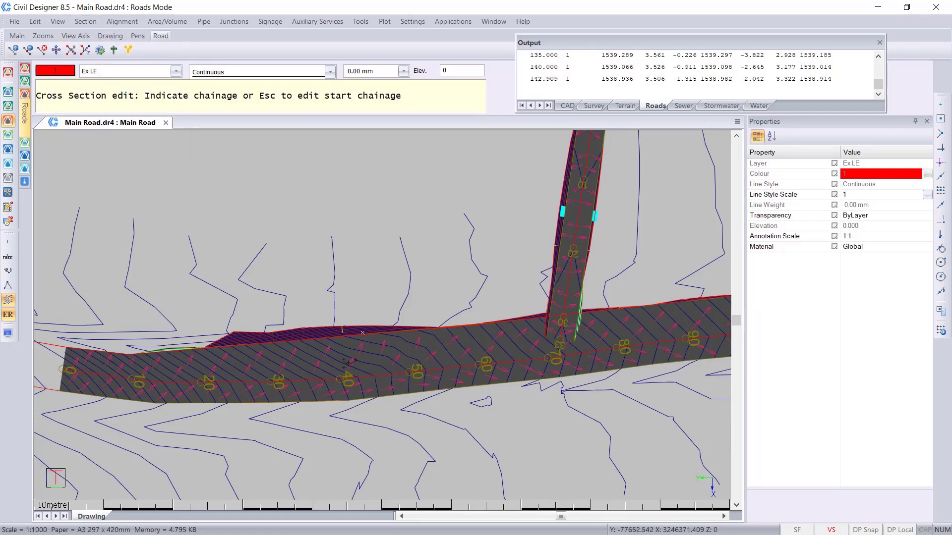
click(341, 356)
scroll(595, 171, up, 5)
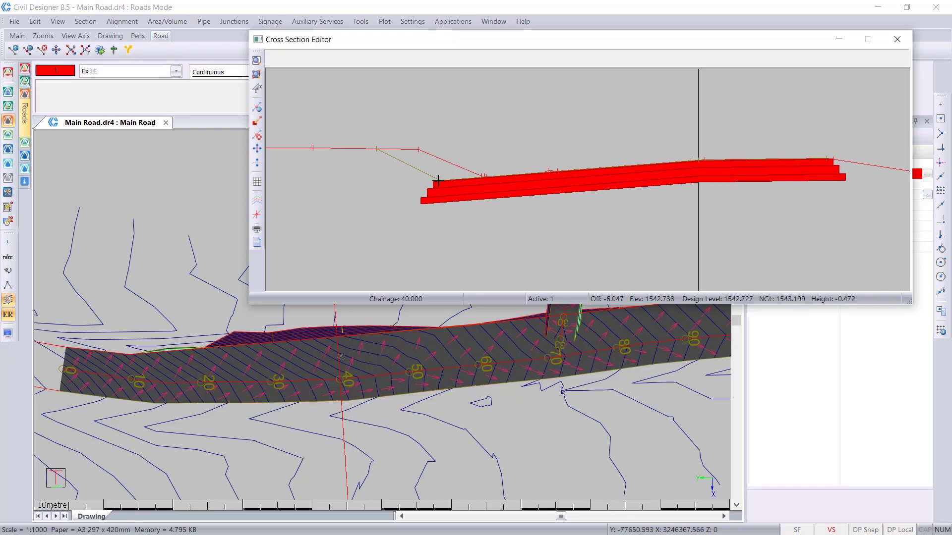
click(897, 39)
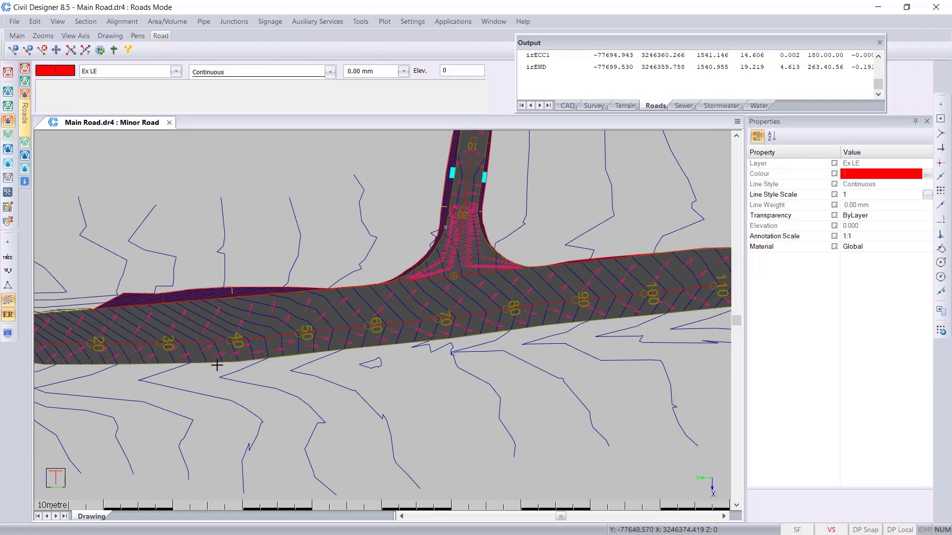
- Move the polyline along the main road's left edge from layer Ex LE to layer New LE
middle_drag(183, 388, 380, 380)
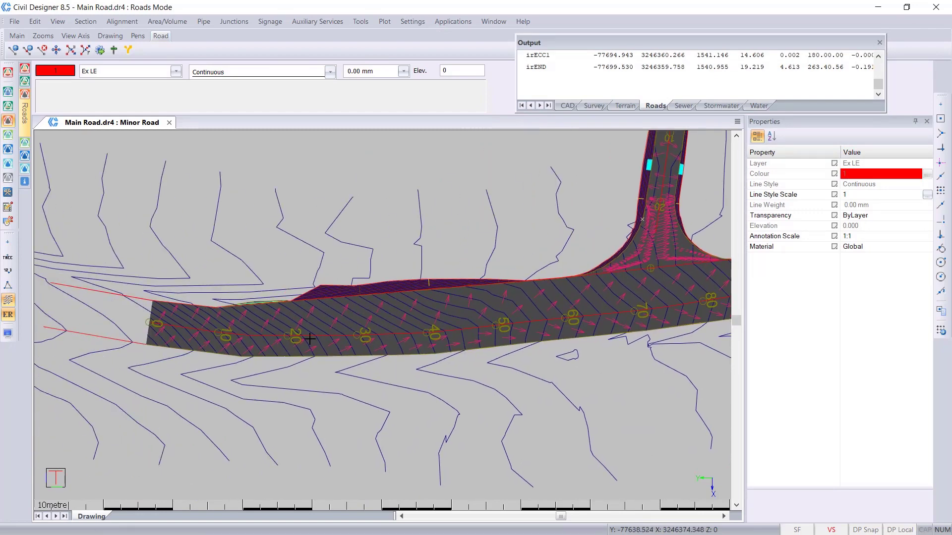
click(335, 298)
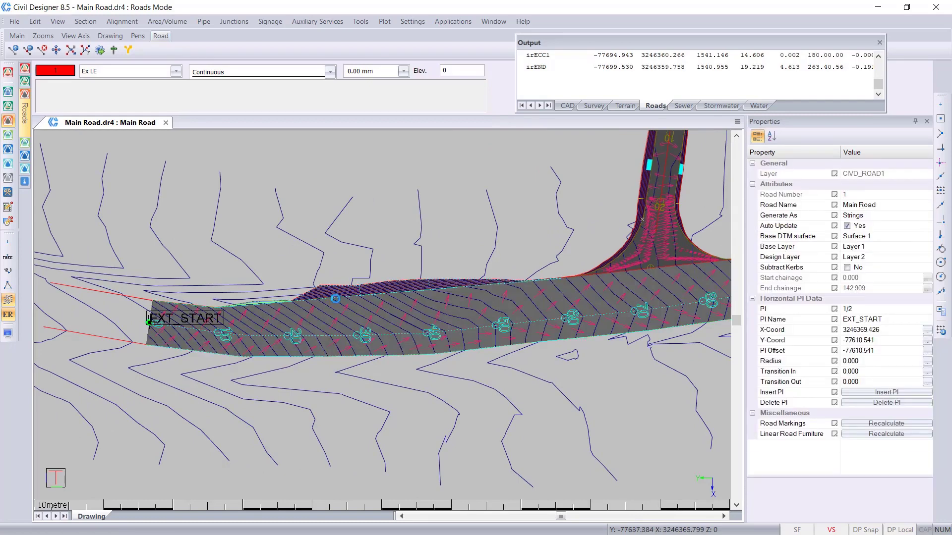
click(336, 298)
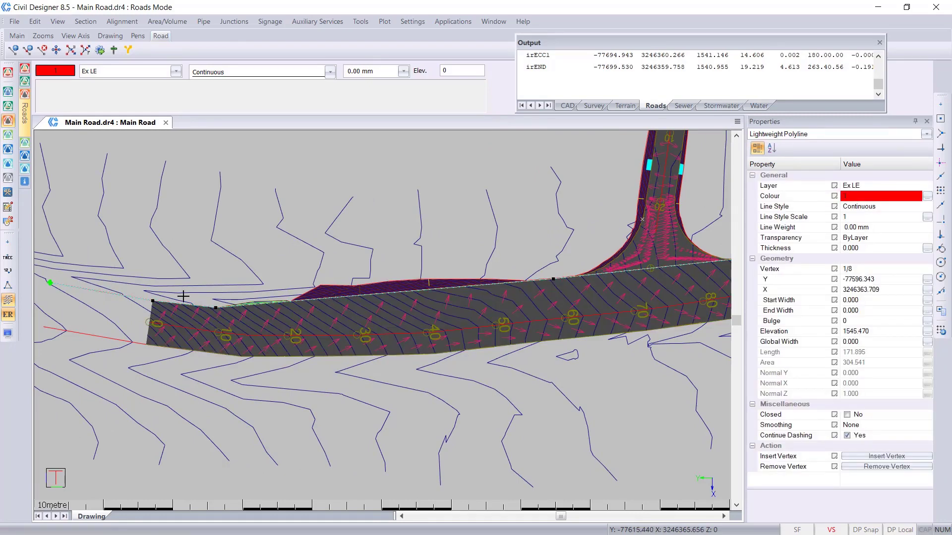
click(891, 186)
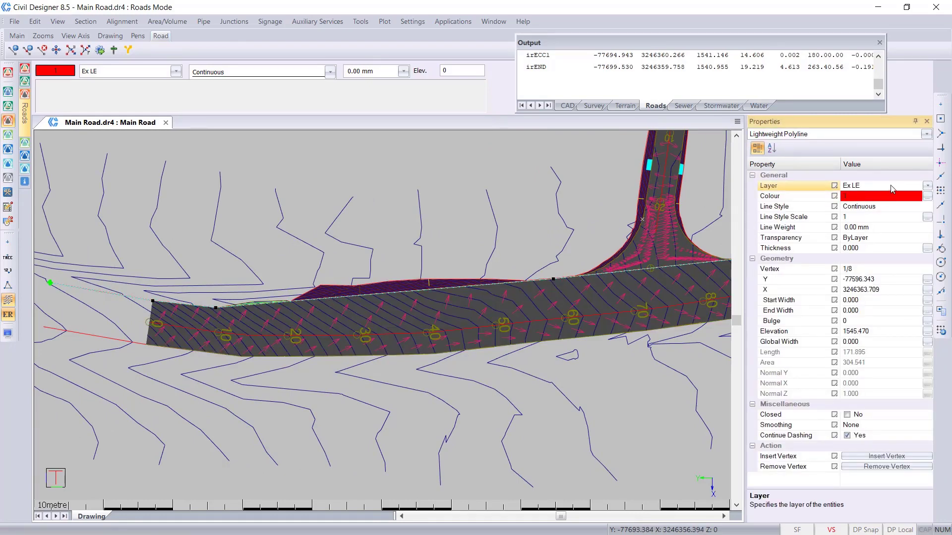
click(925, 186)
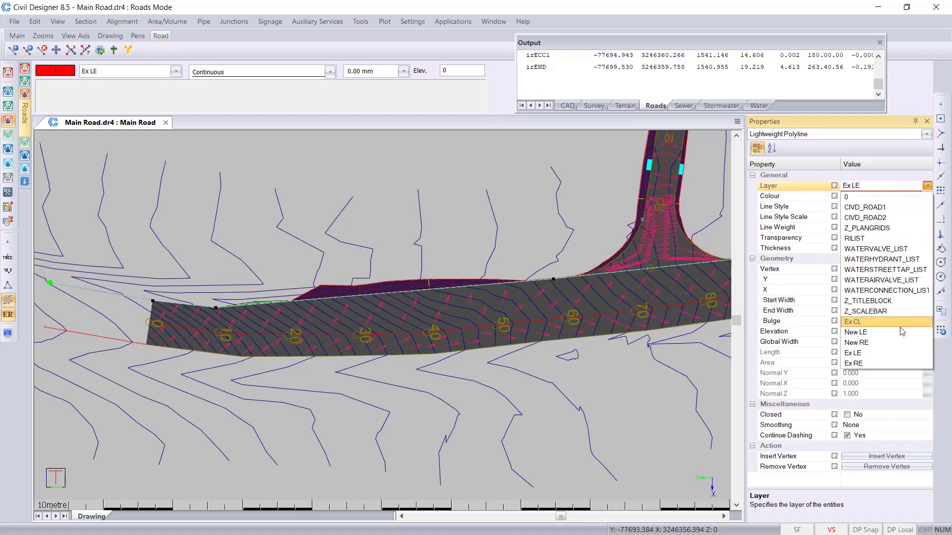
click(900, 332)
key(Escape)
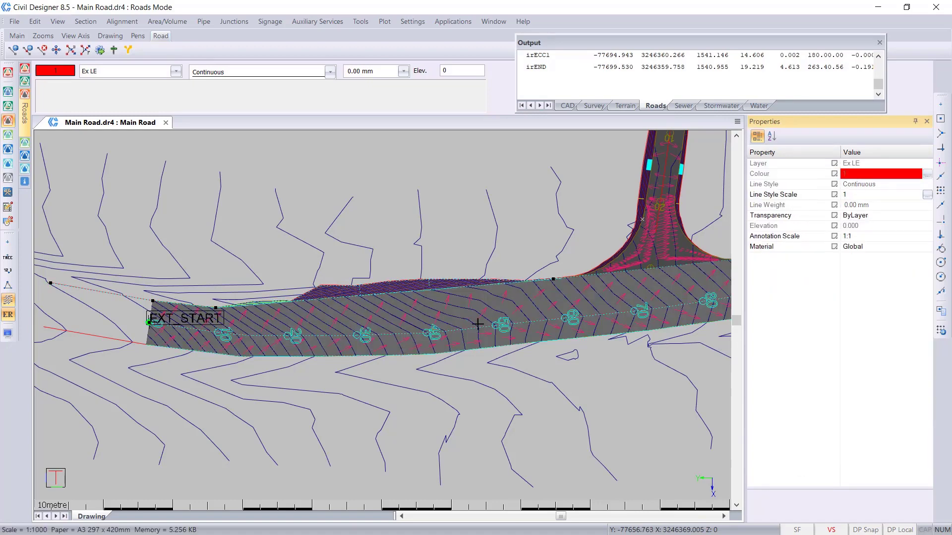
- Switch to CAD mode and begin a polyline at the outer end of the right-edge line, running to the road's start corner at chainage 0
middle_drag(549, 350, 452, 371)
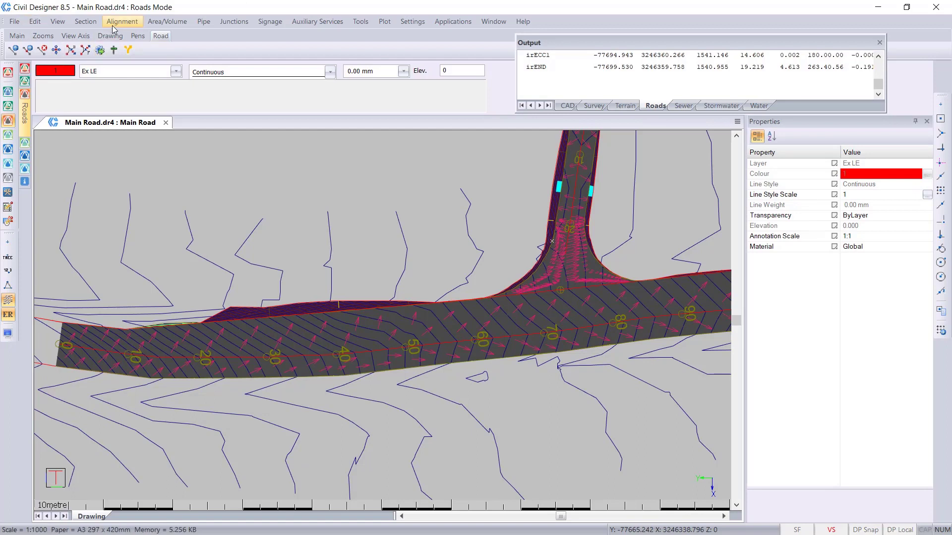
click(8, 72)
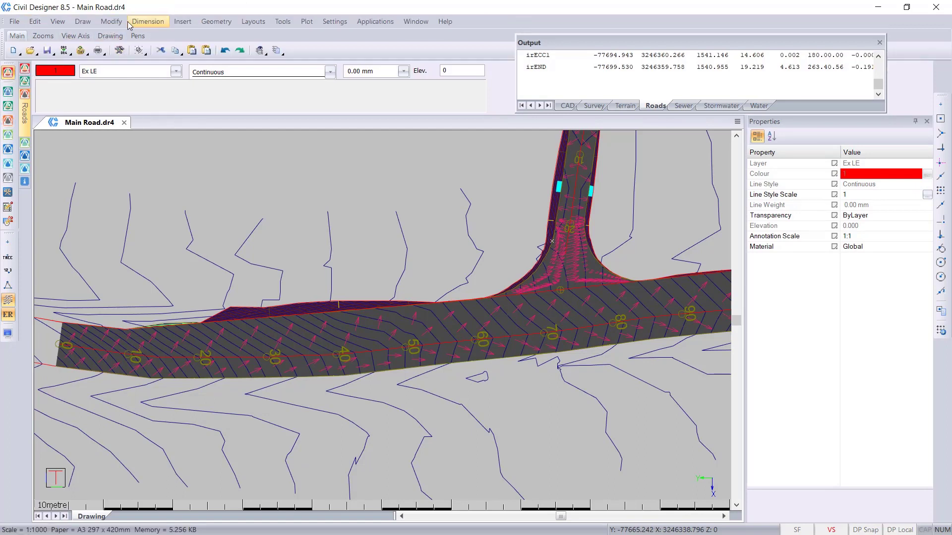
click(206, 23)
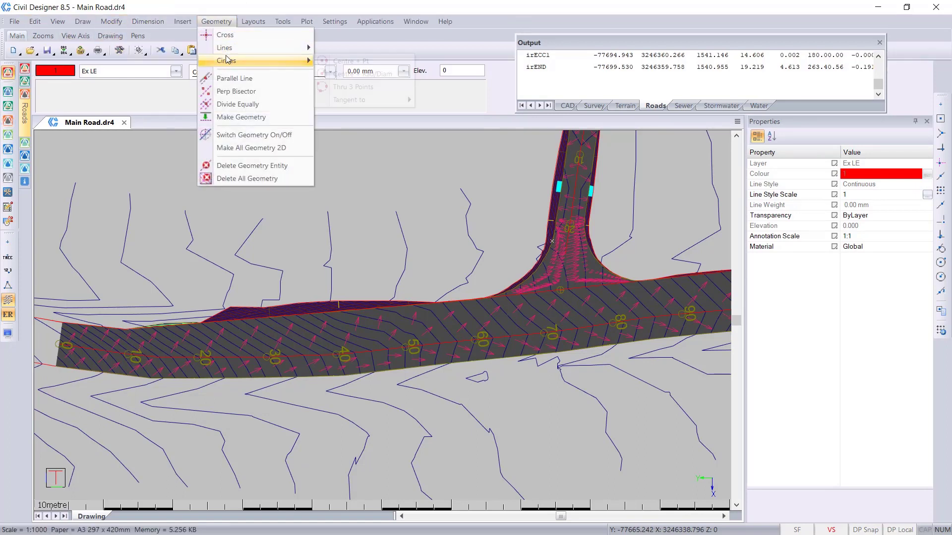
mouse_move(83, 21)
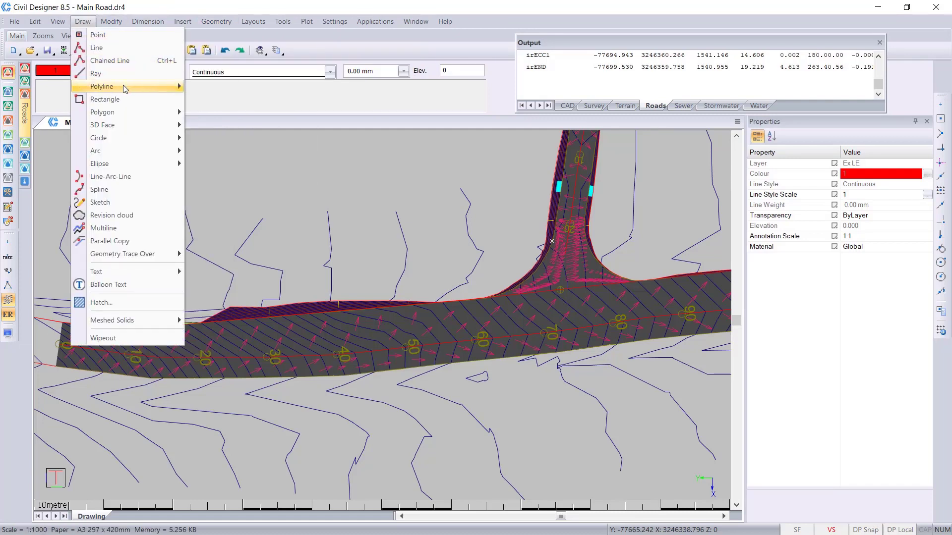
mouse_move(102, 86)
click(233, 86)
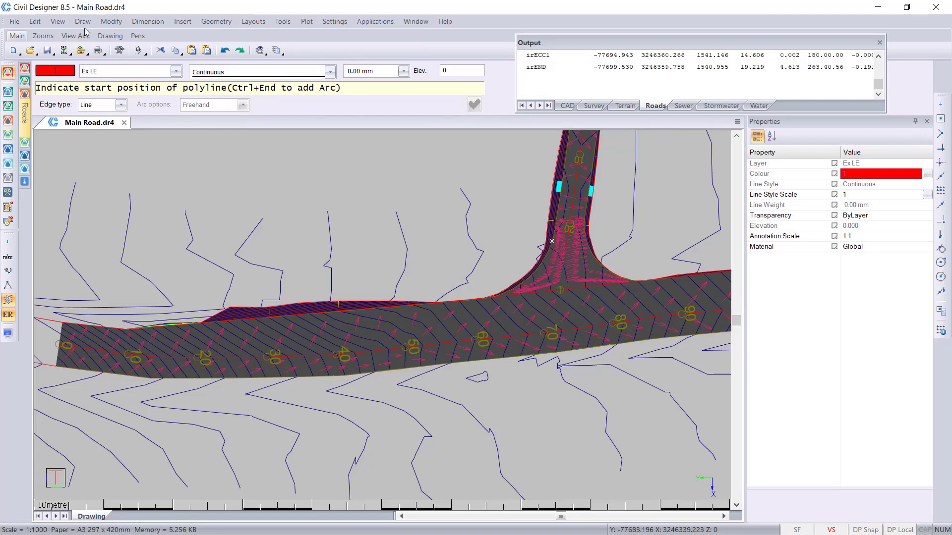
middle_drag(143, 380, 361, 352)
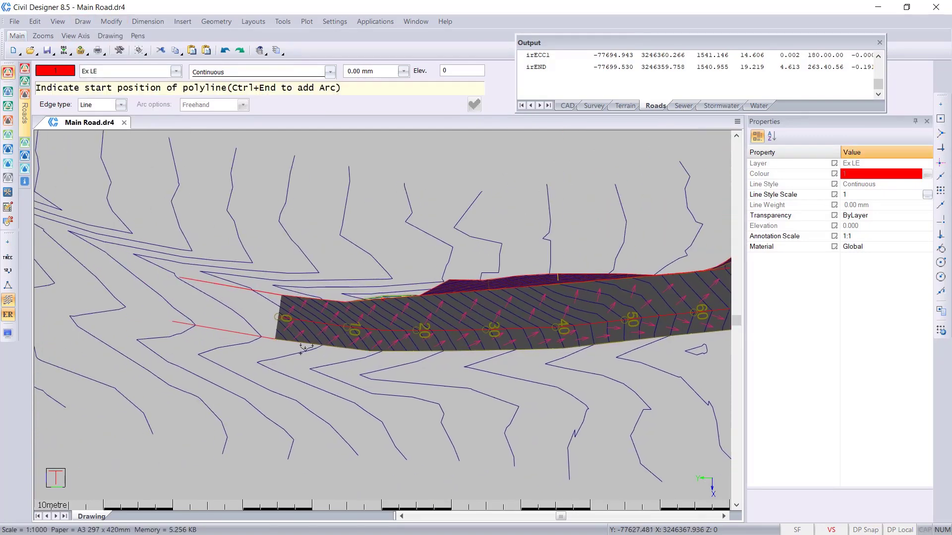
click(174, 320)
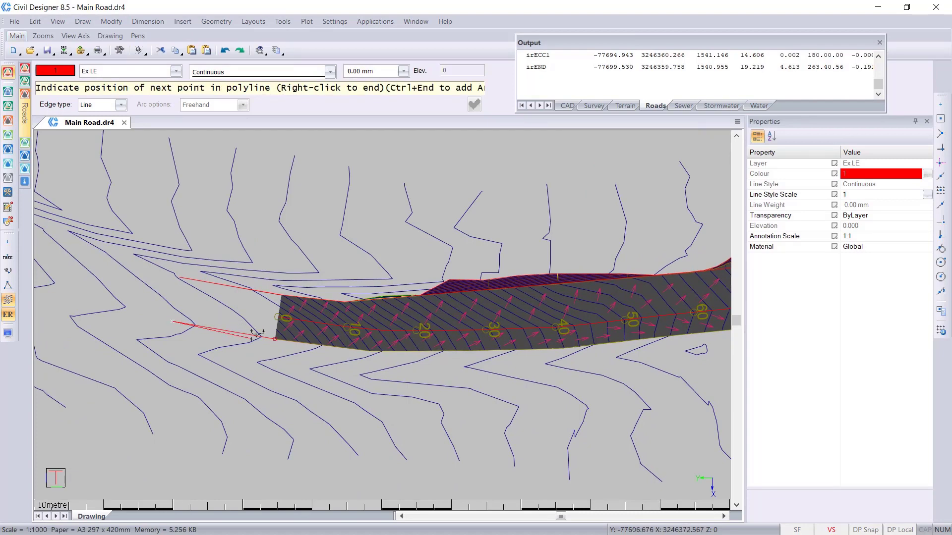
click(275, 339)
- Carry the polyline outside the main road's right edge with vertices at about chainages 25, 50, 80 and 103
middle_drag(501, 377, 268, 390)
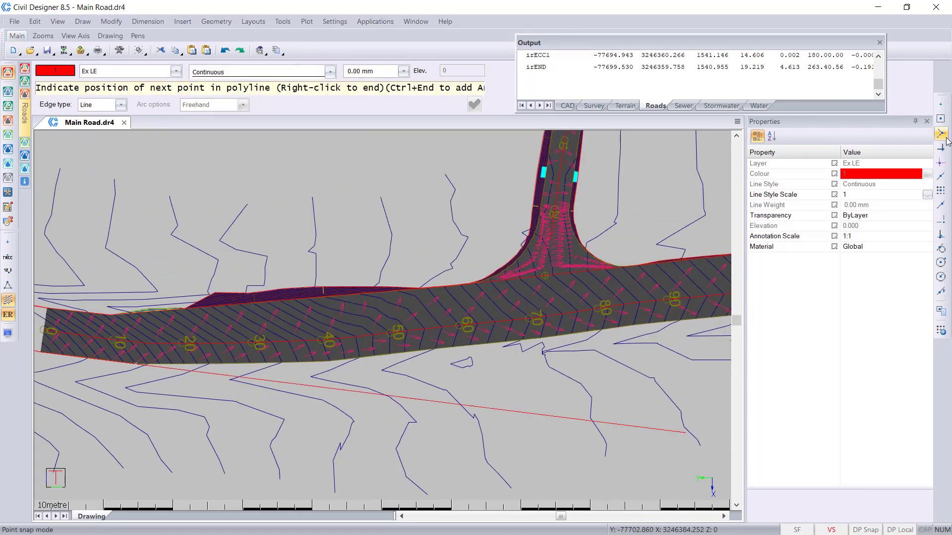
click(222, 380)
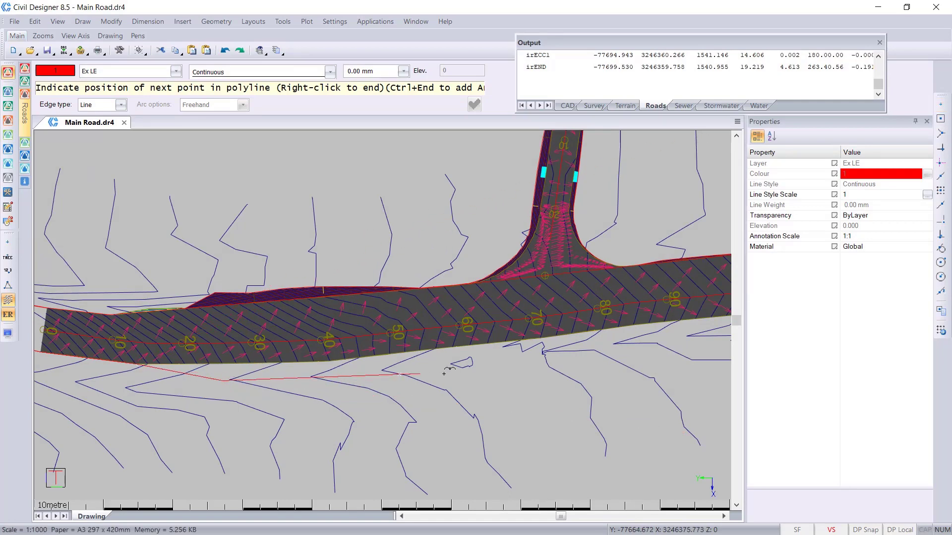
middle_drag(616, 366, 404, 378)
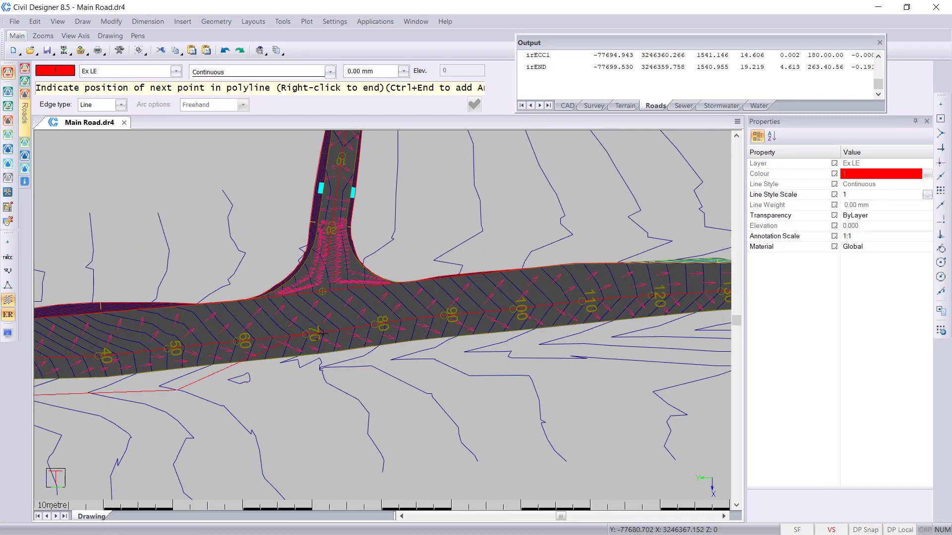
click(368, 375)
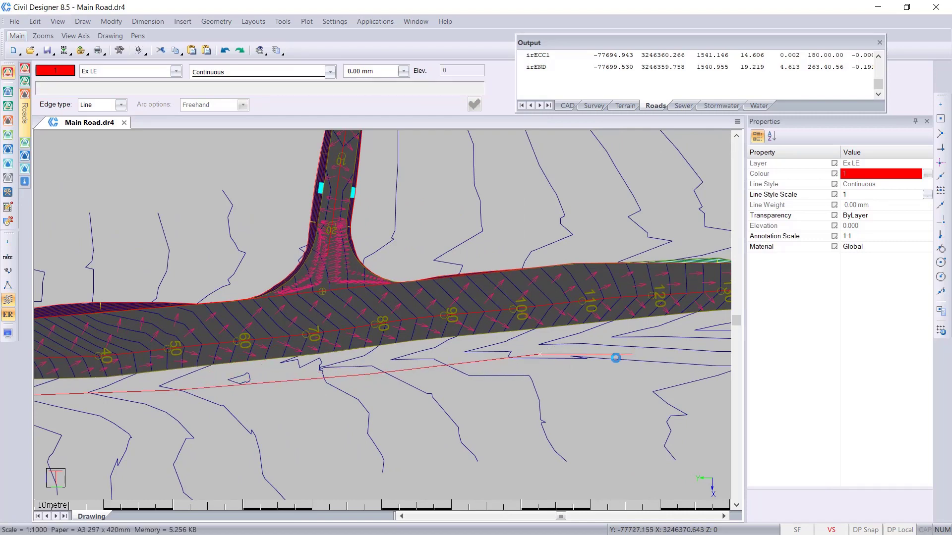
middle_drag(609, 353, 447, 372)
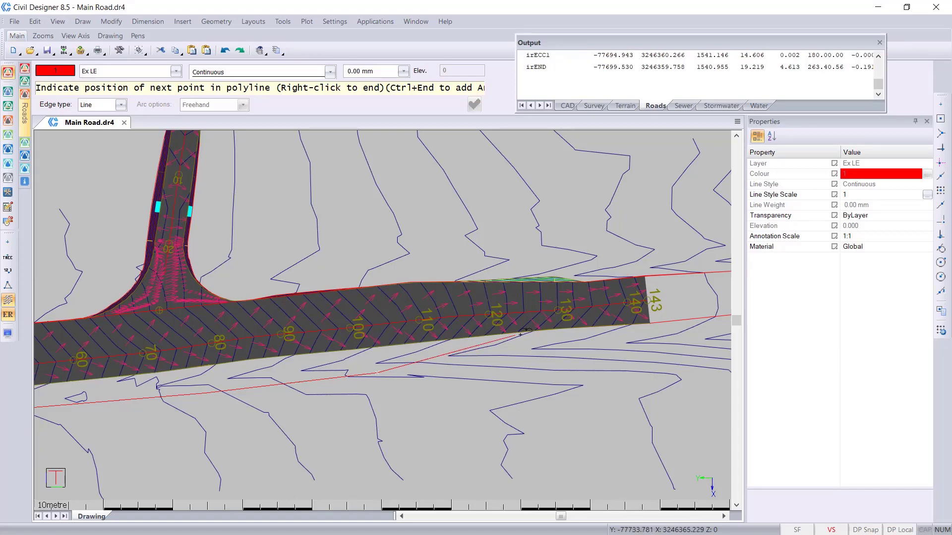
scroll(544, 332, up, 1)
scroll(548, 328, down, 1)
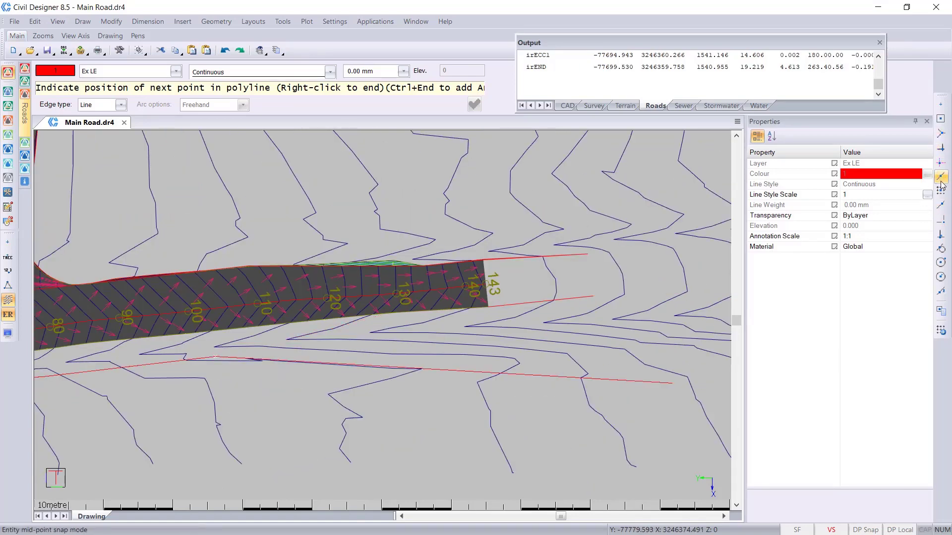
- Rejoin the polyline to the main road's right edge at about chainage 118, snapping to the nearest point on the edge
click(941, 207)
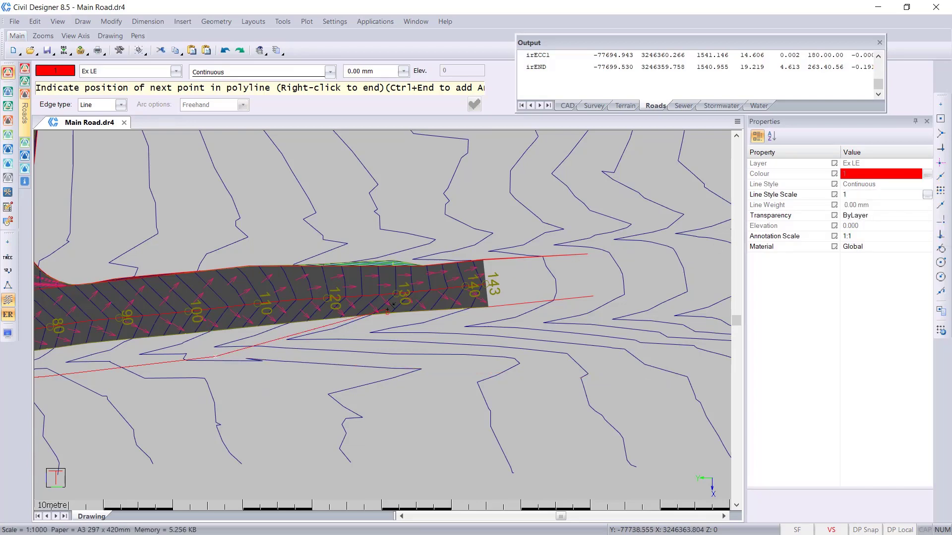
scroll(298, 326, up, 1)
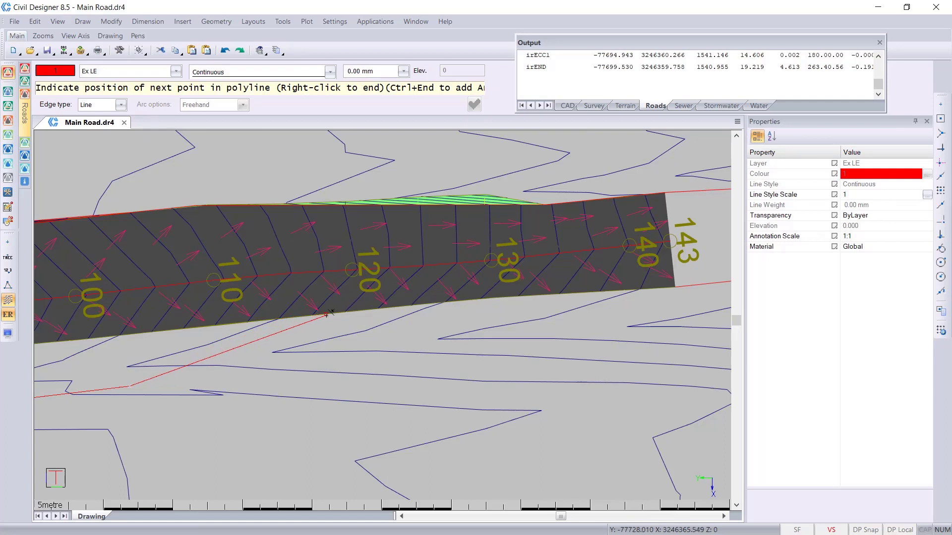
click(329, 315)
middle_drag(569, 315, 503, 340)
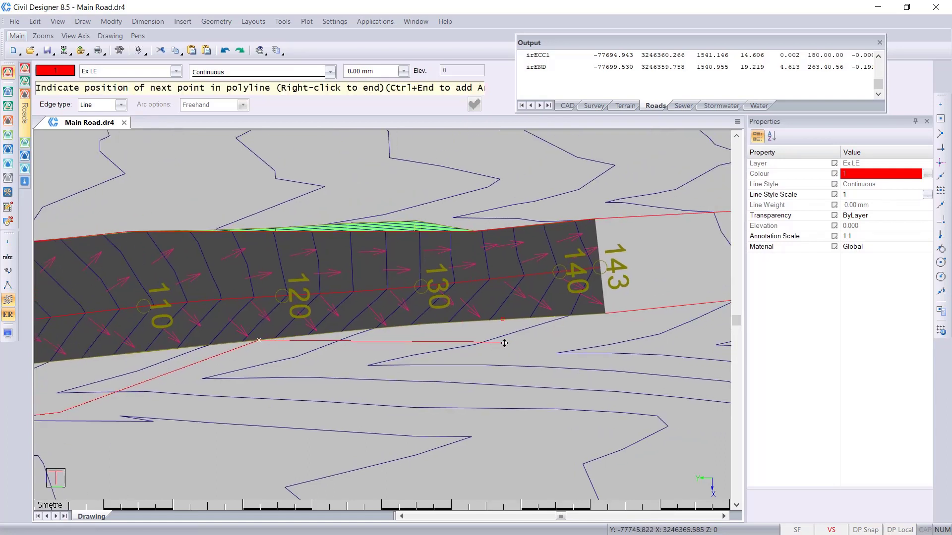
- Continue the polyline along the road's right edge to the outer end of the right-edge line beyond chainage 143, and finish it
click(940, 136)
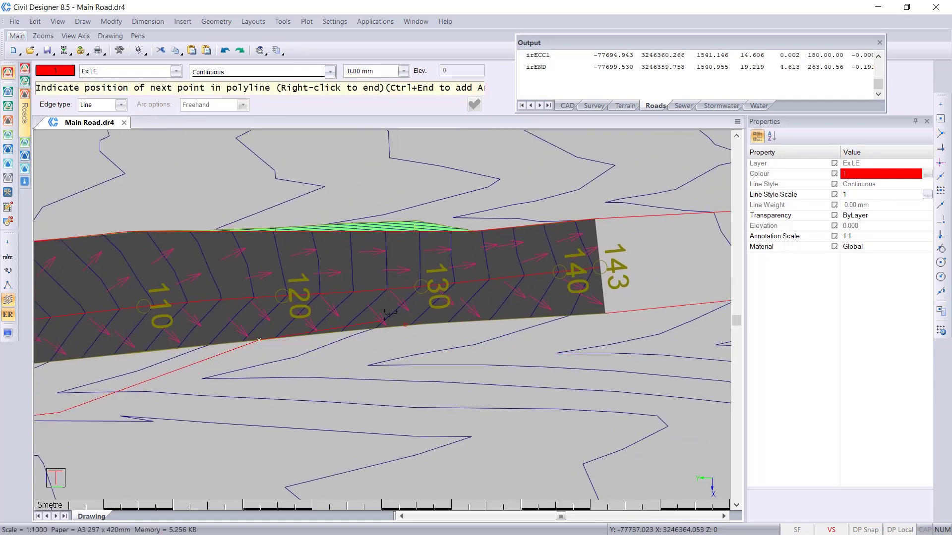
click(339, 331)
click(437, 311)
scroll(664, 309, down, 3)
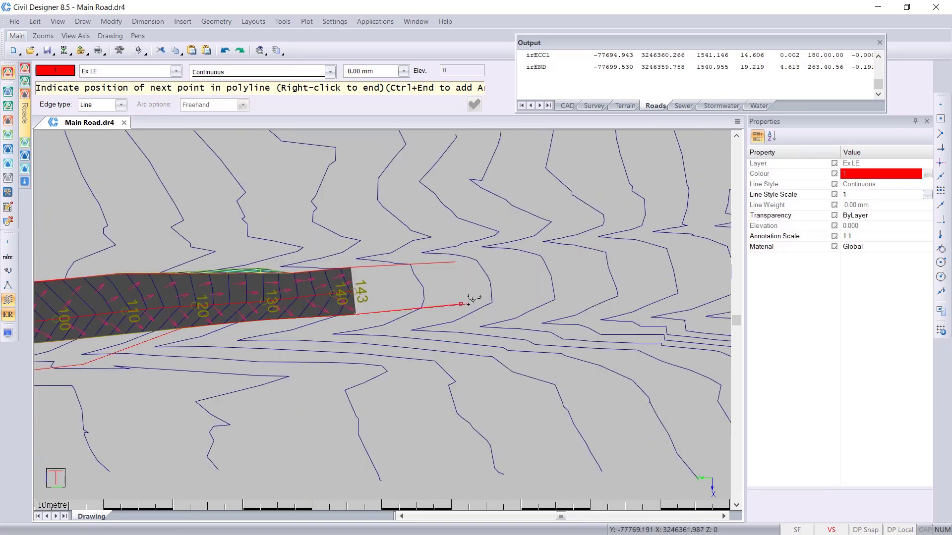
middle_drag(283, 300, 555, 333)
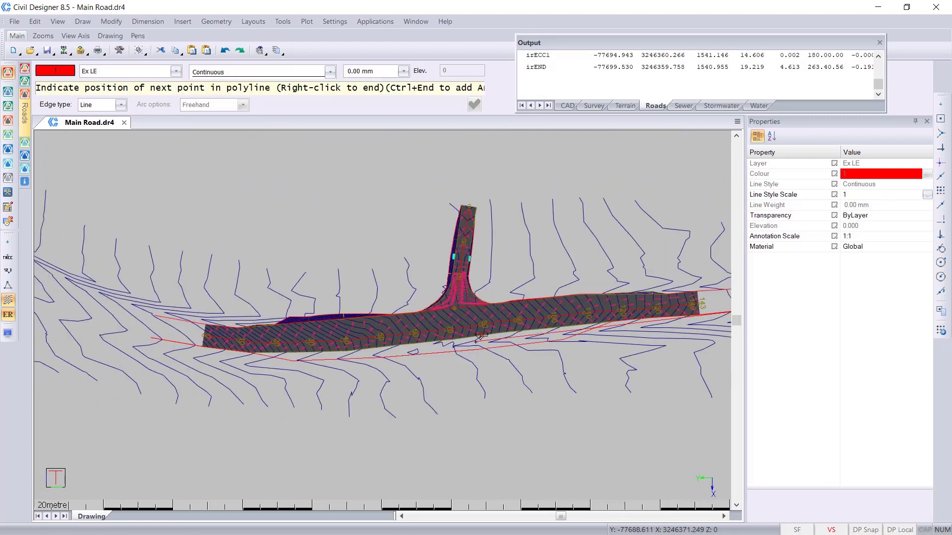
right_click(477, 348)
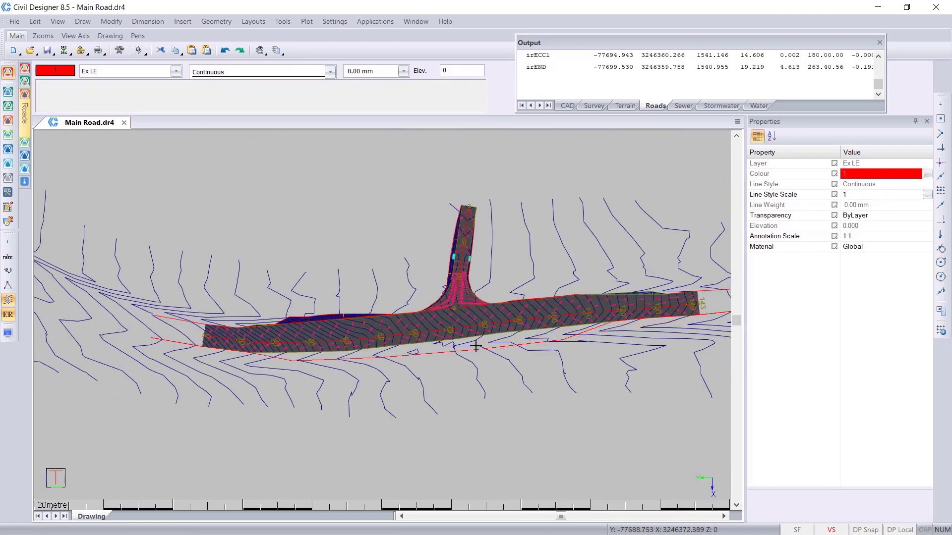
- Move the new right-edge polyline from layer Ex LE to layer New RE and deselect it
click(475, 347)
click(897, 185)
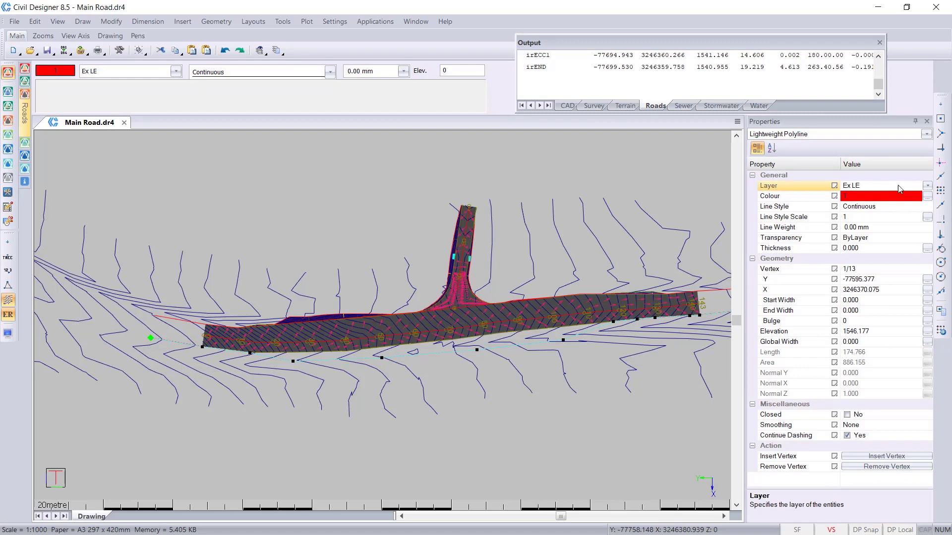
click(927, 186)
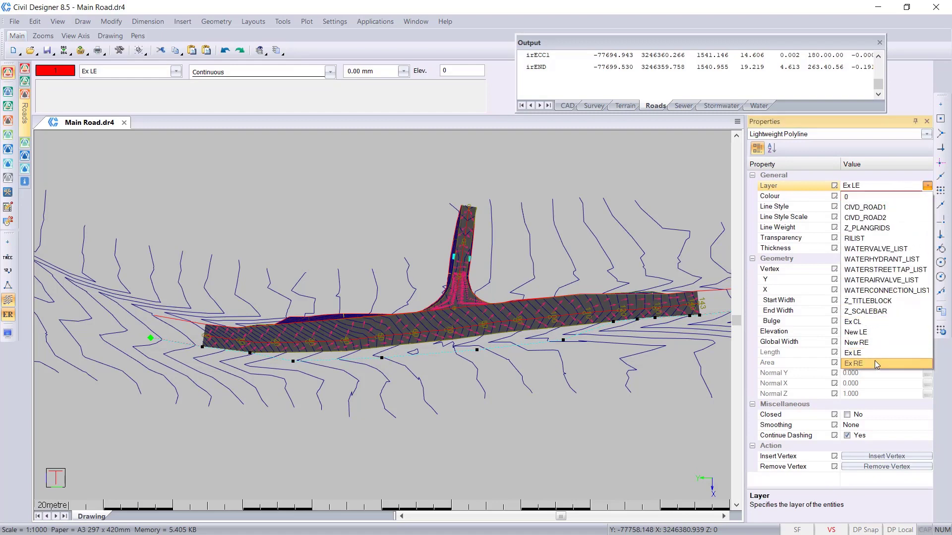
click(875, 342)
middle_drag(570, 293, 479, 304)
key(Escape)
middle_drag(323, 326, 342, 346)
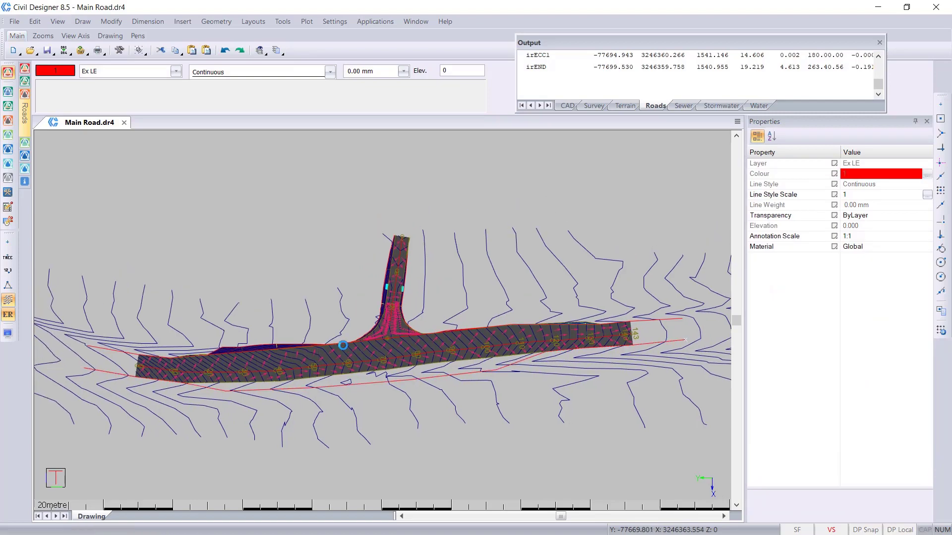
- In Roads mode, extract only the right edge string from the New RE polyline as a single carriageway, retaining crossfall with current string slopes
click(8, 121)
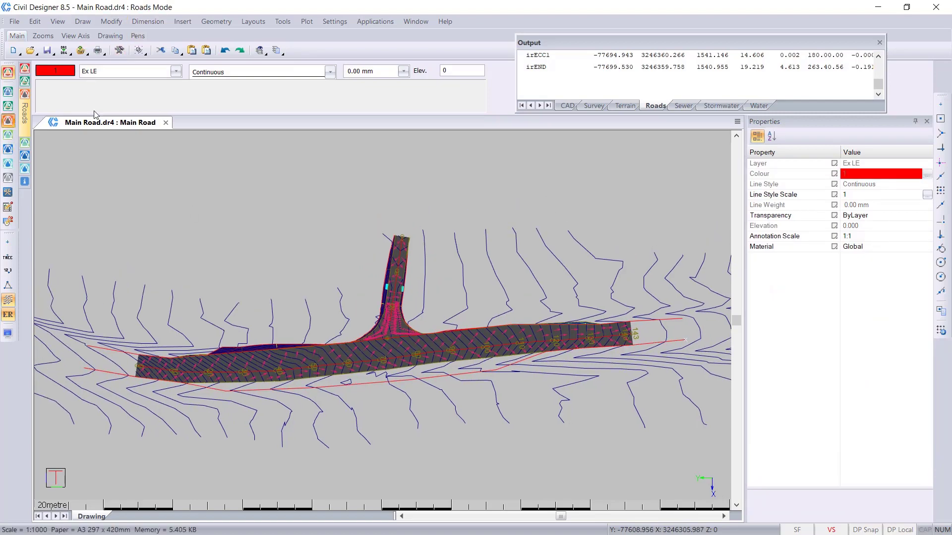
click(123, 22)
mouse_move(194, 86)
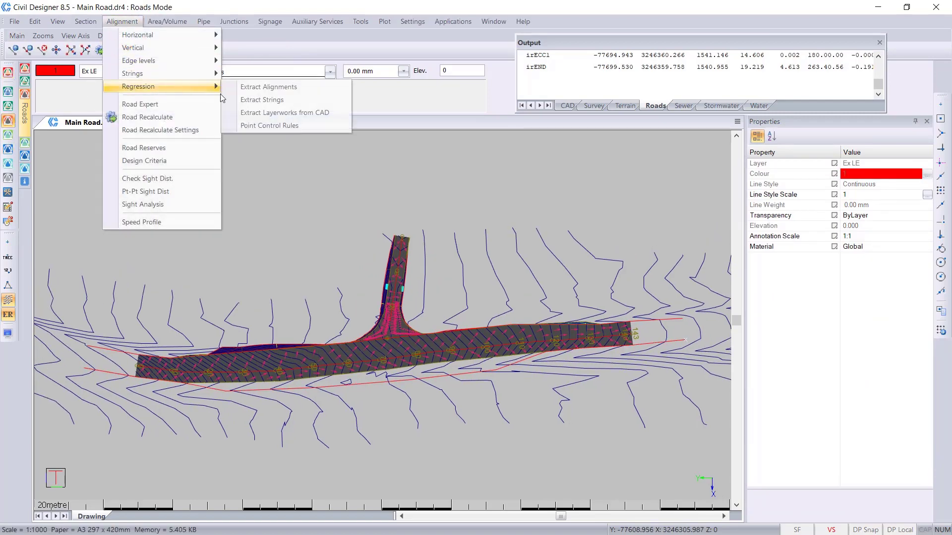
click(307, 99)
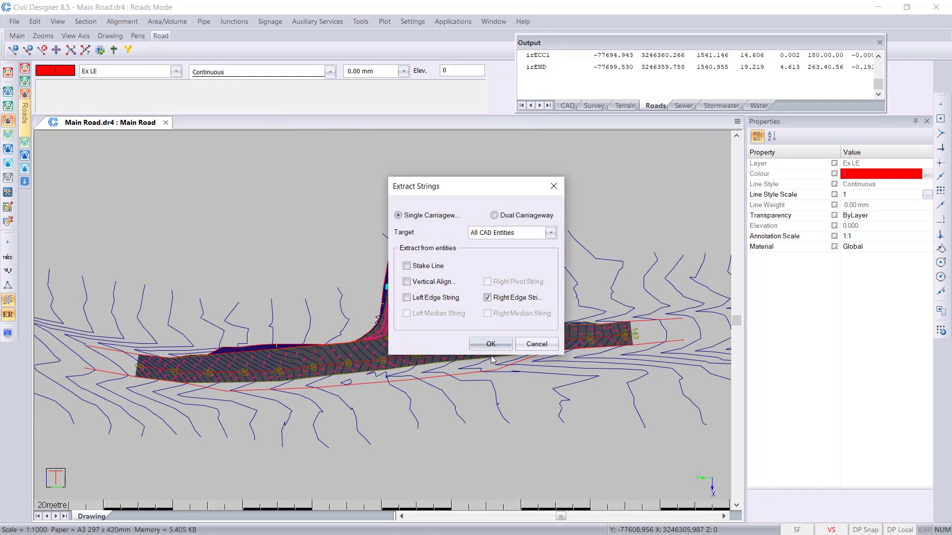
click(490, 344)
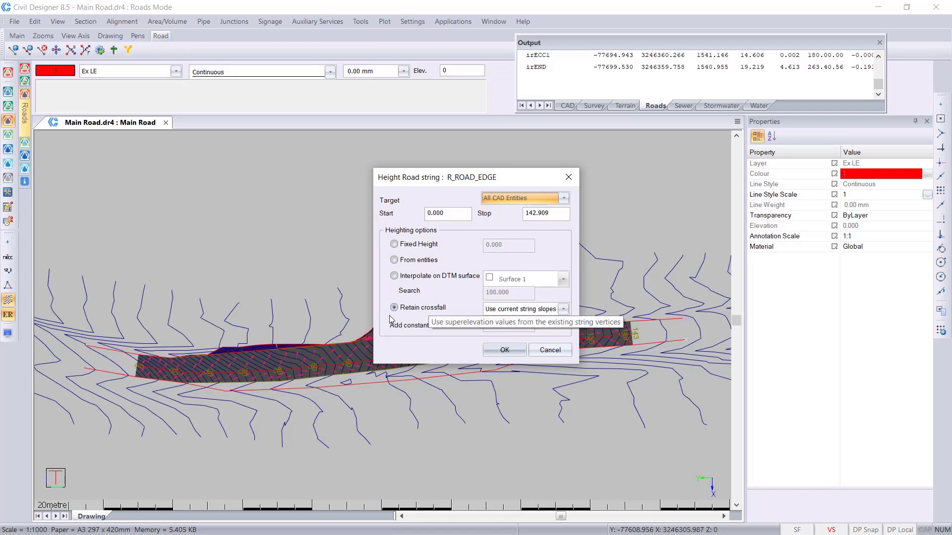
click(504, 350)
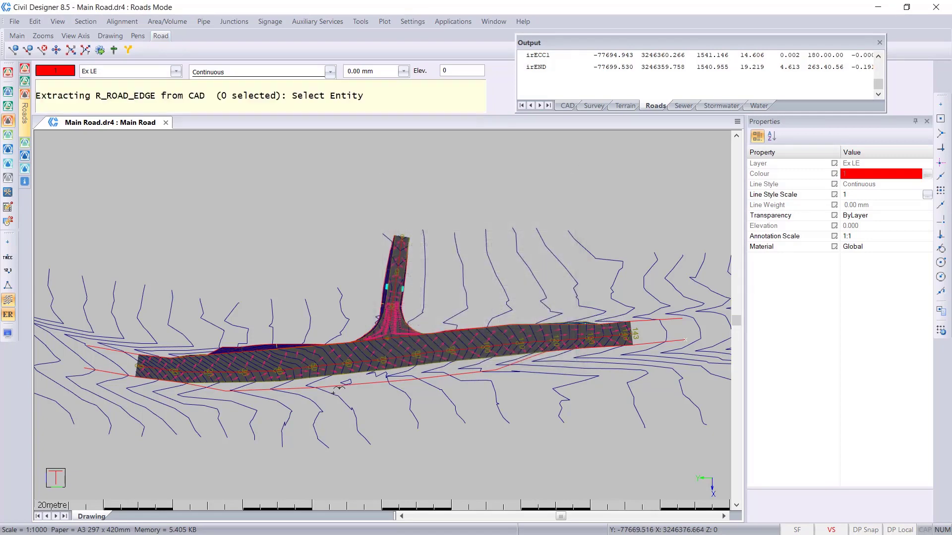
click(328, 386)
right_click(331, 391)
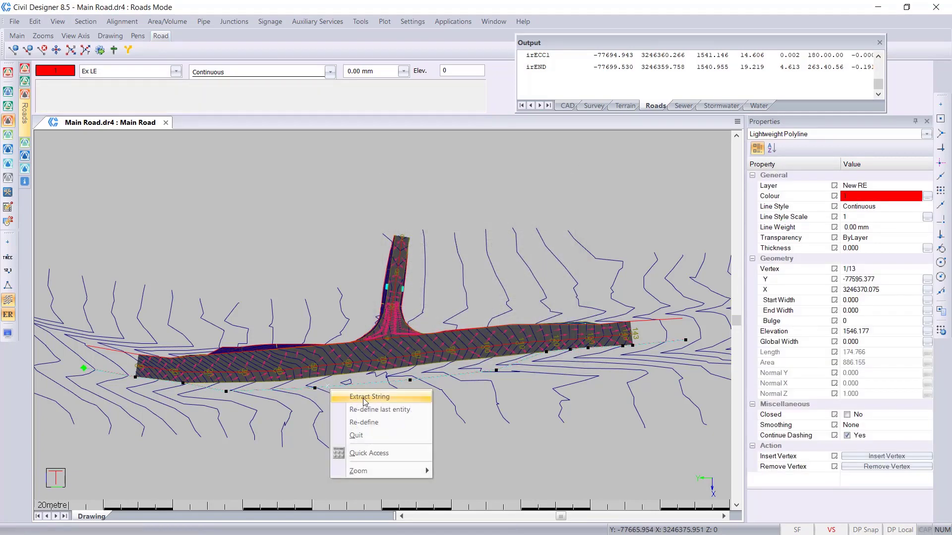
click(368, 398)
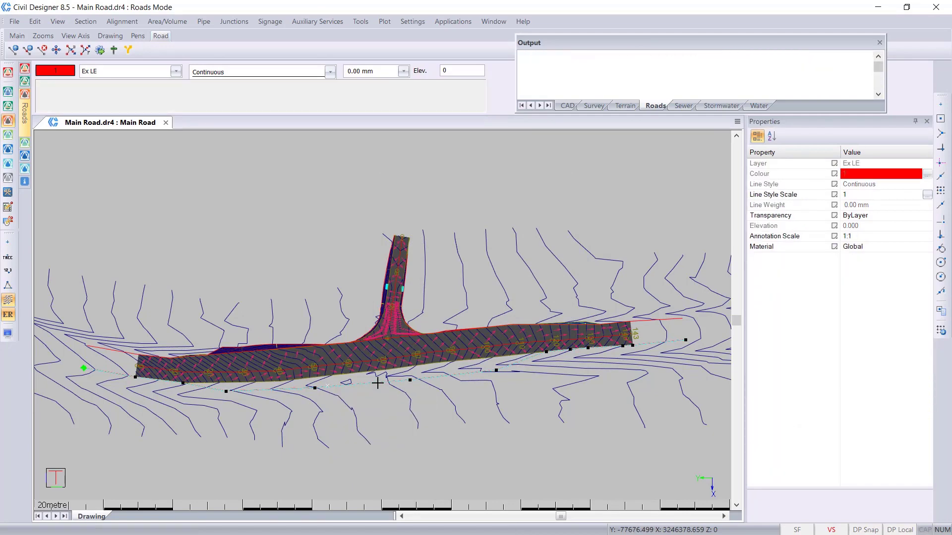
- Examine the main road's new right edge in plan and its cross section at chainage 90
scroll(382, 347, up, 4)
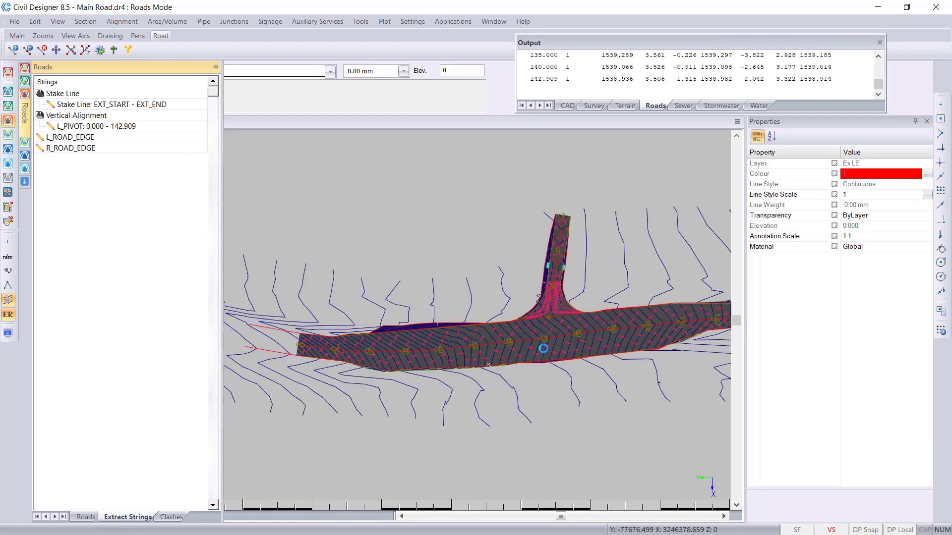
middle_drag(538, 296, 297, 321)
middle_drag(584, 309, 245, 333)
middle_drag(601, 257, 268, 308)
scroll(683, 279, down, 2)
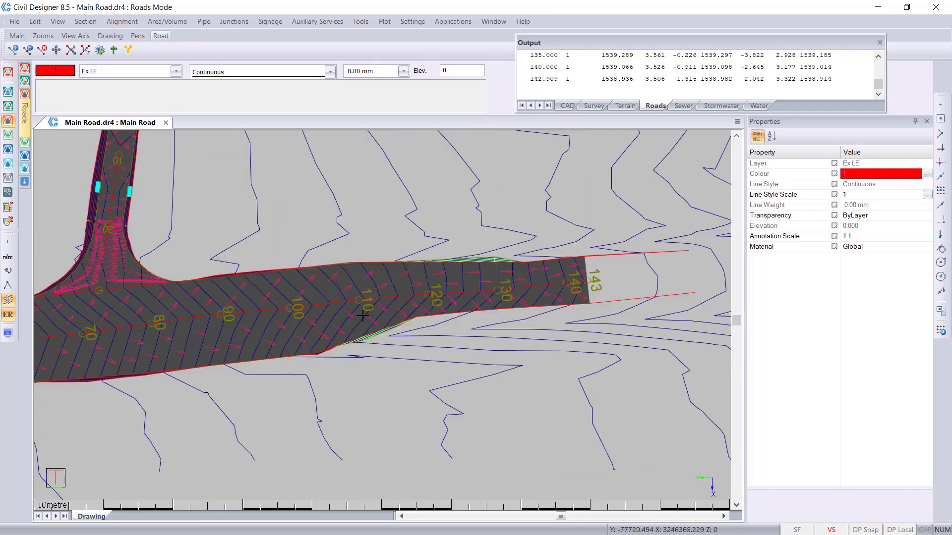
click(88, 22)
click(107, 34)
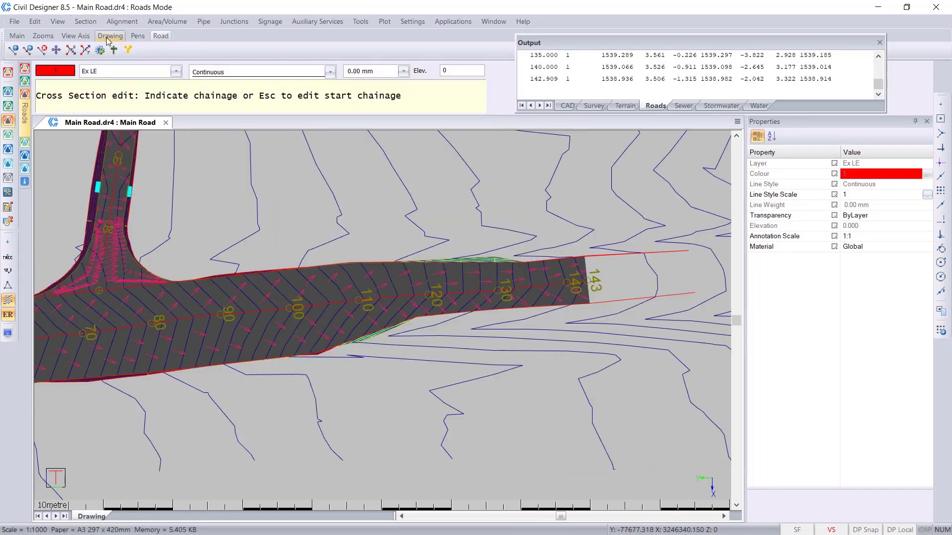
click(220, 314)
scroll(623, 202, up, 3)
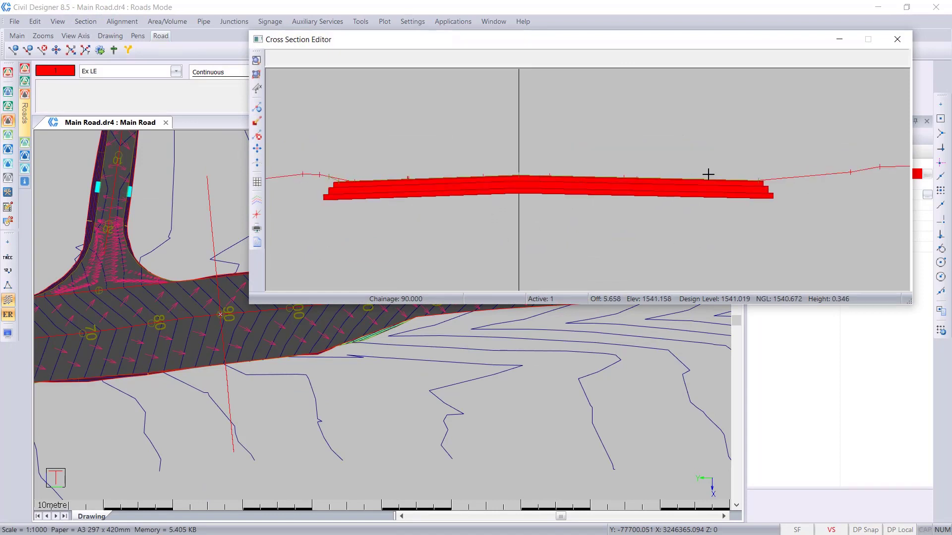
middle_drag(550, 170, 592, 181)
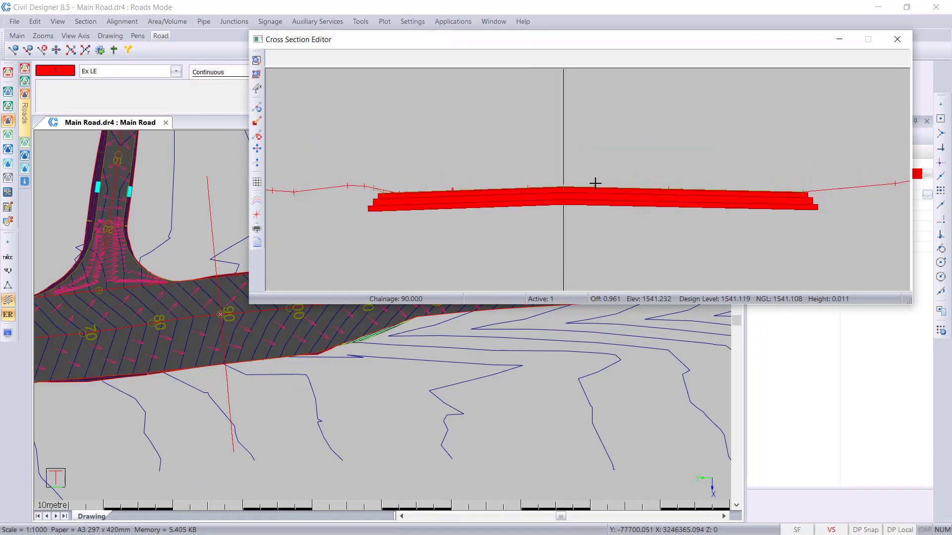
- Hide the template layerworks in the cross section, inspect the widened right side at chainage 90, and close the Cross Section Editor
click(258, 204)
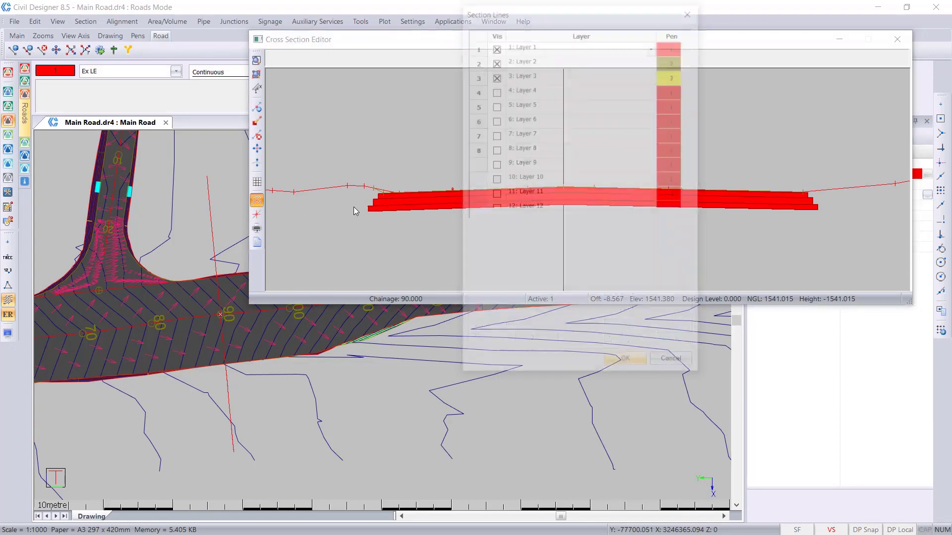
click(481, 285)
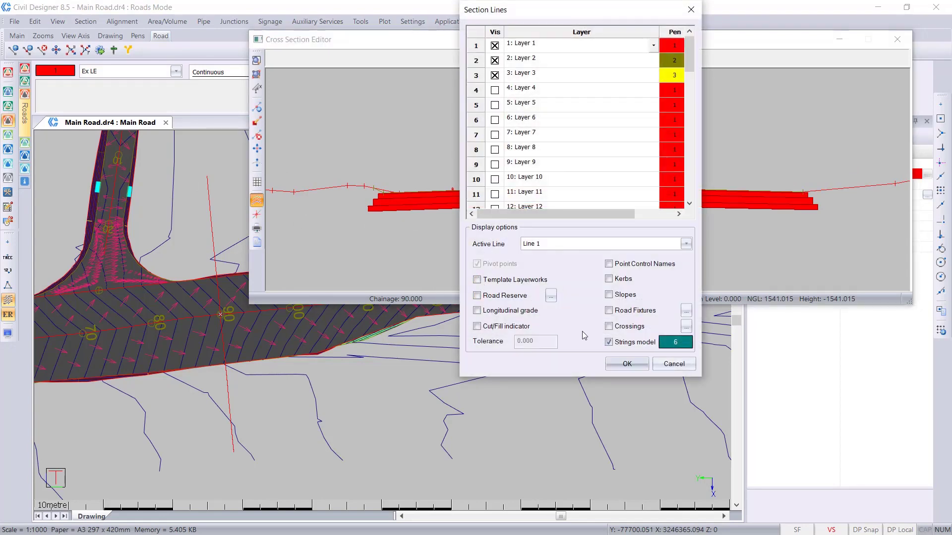
click(627, 364)
scroll(586, 170, up, 4)
middle_drag(597, 248, 565, 107)
scroll(565, 107, up, 1)
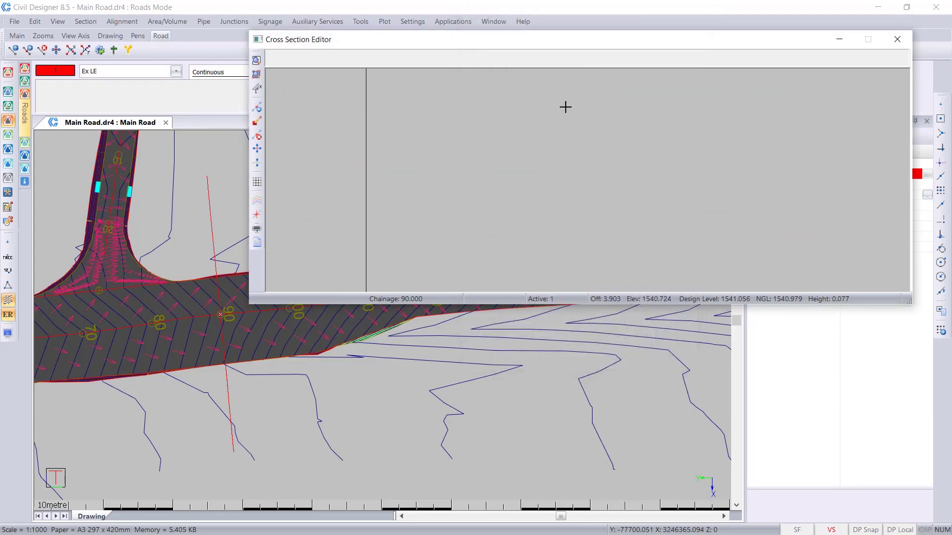
middle_drag(494, 88, 501, 164)
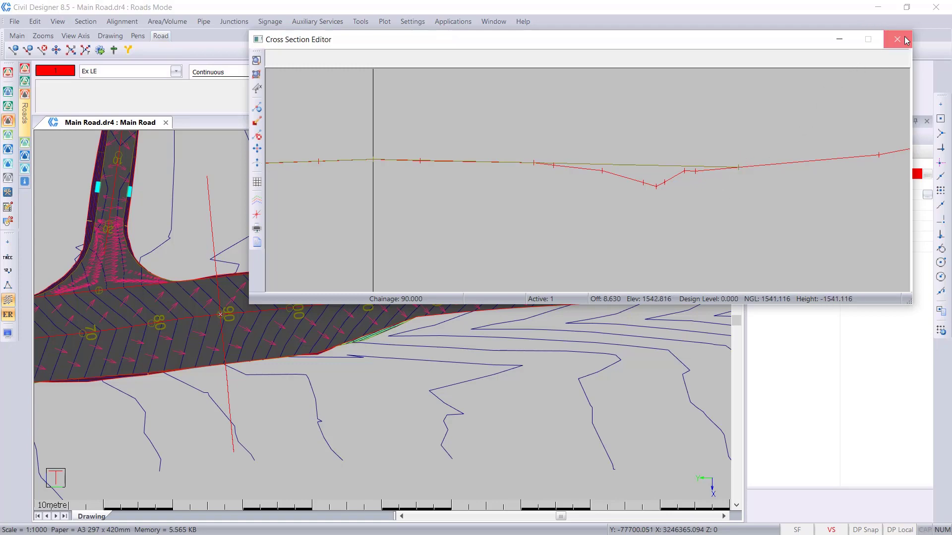
click(898, 39)
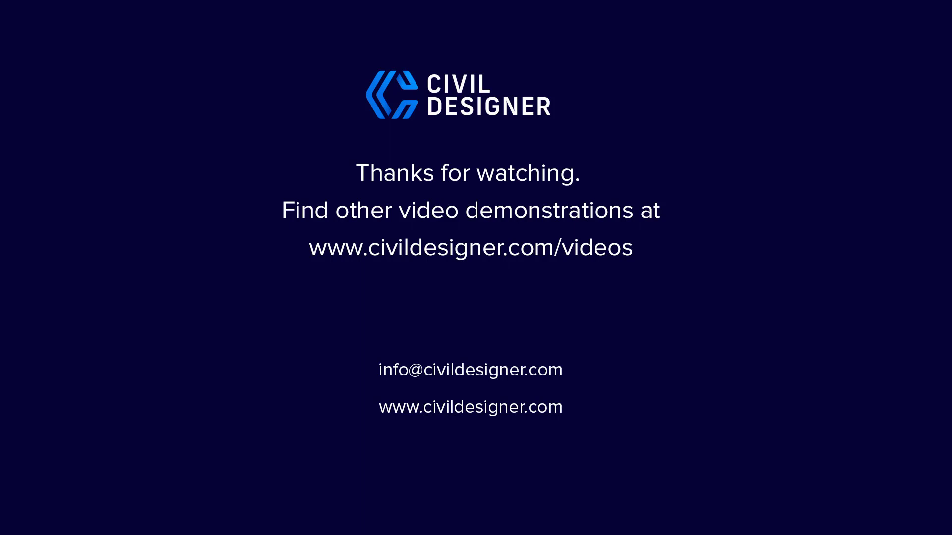